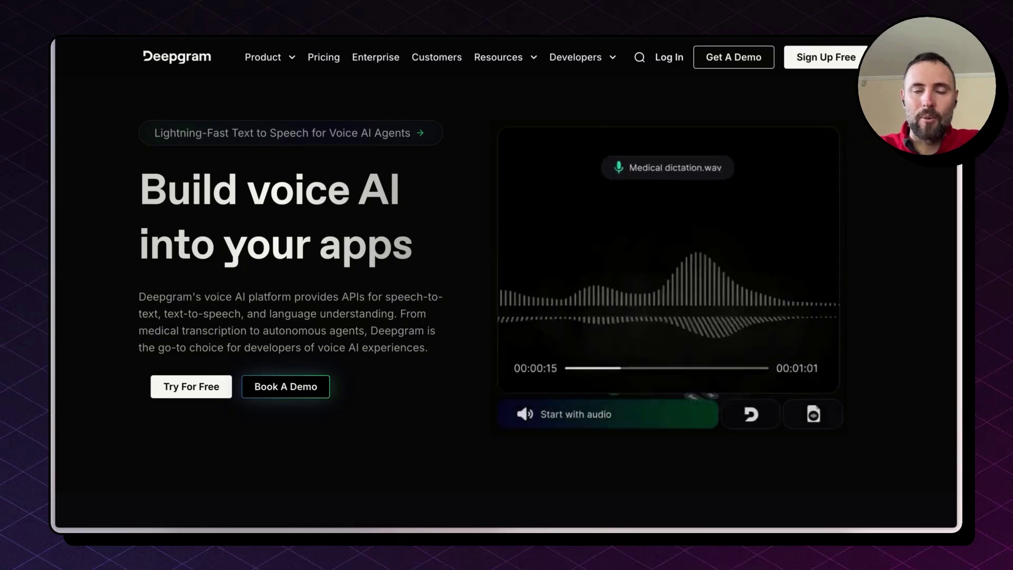
Step: Switch to the open TimelinesAI tab
key(super+t)
text(i)
key(BackSpace)
key(BackSpace)
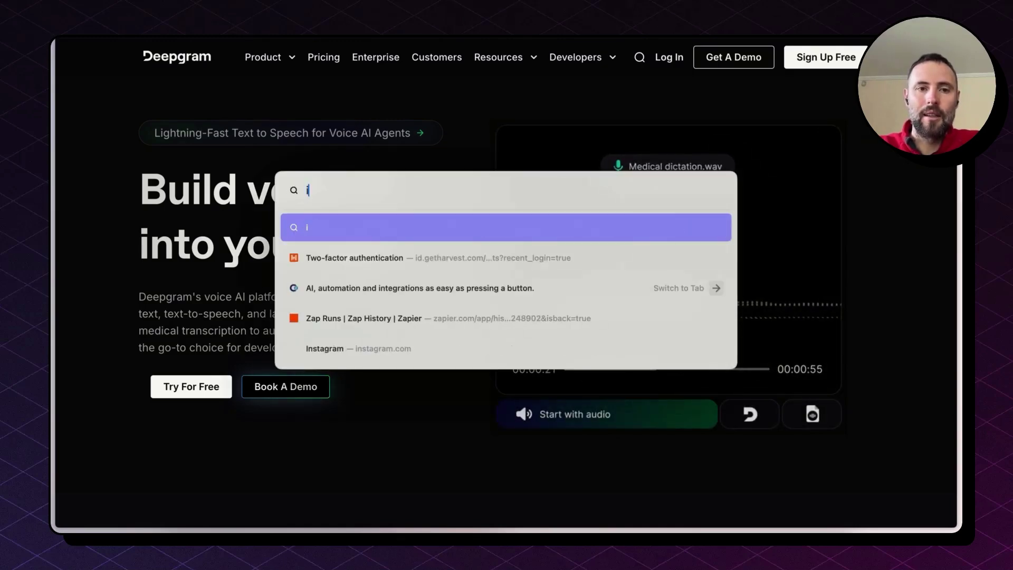
text(tim)
key(Return)
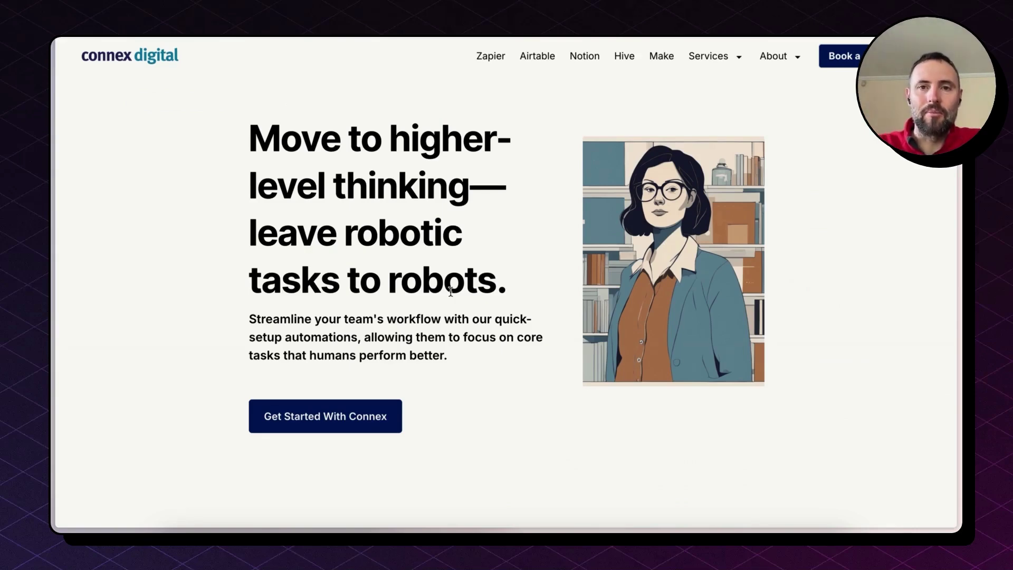
Step: Go to Zapier and create a new Zap
key(super+t)
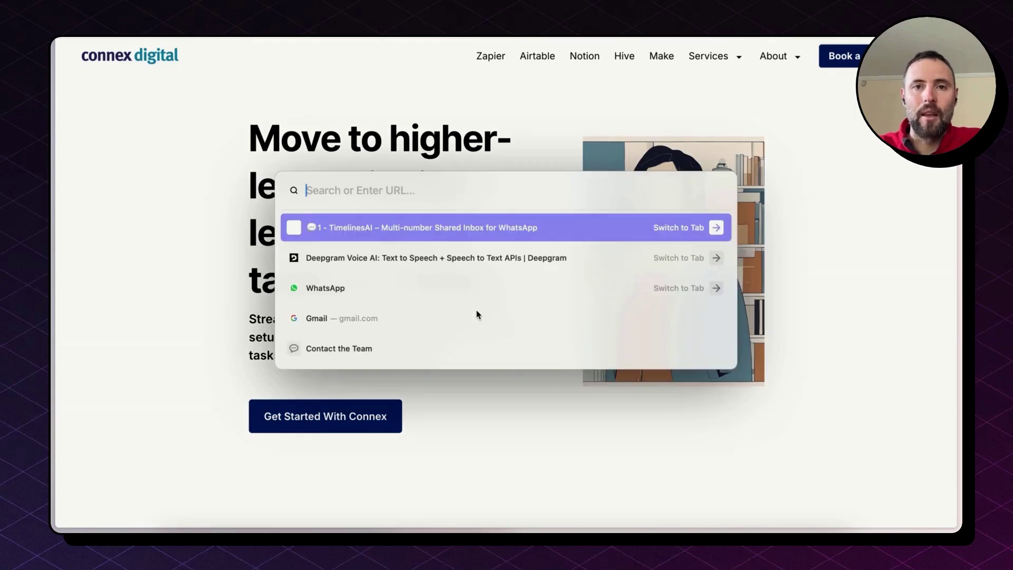
text(zap)
key(Return)
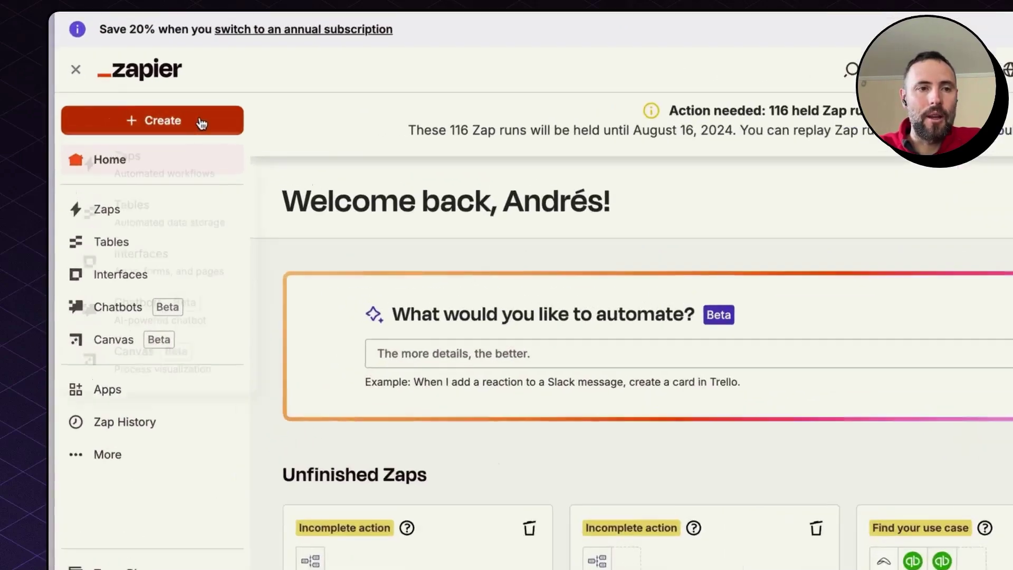
click(161, 117)
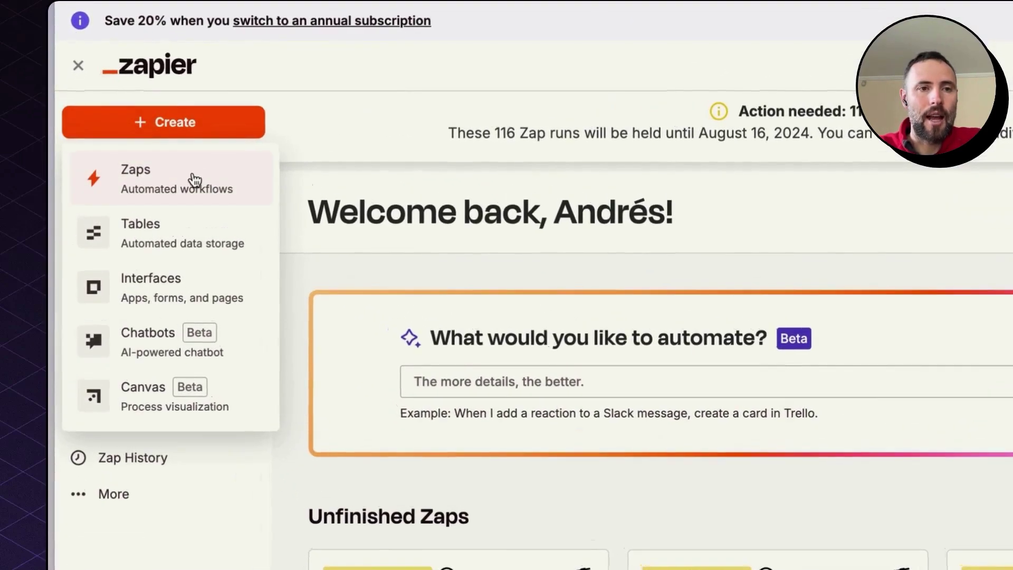
click(183, 171)
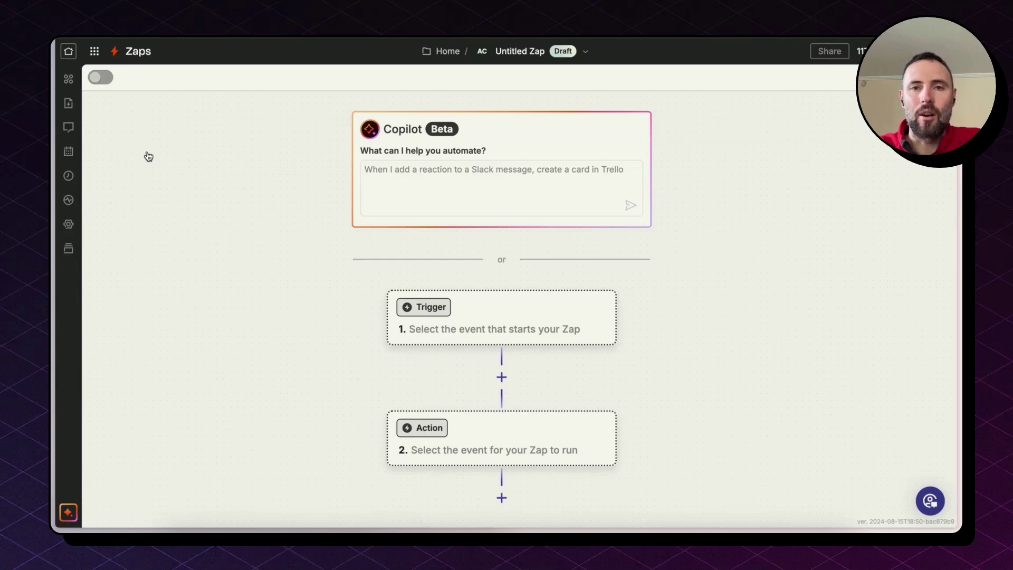
Step: Set the Zap's trigger to TimelinesAI with the New Received Message event
drag(278, 310, 237, 161)
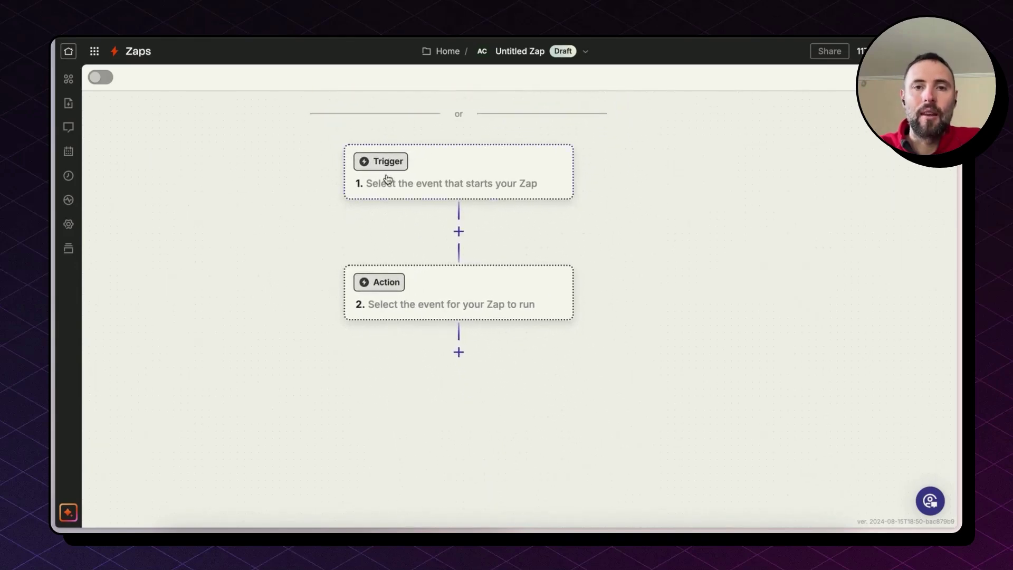
click(479, 176)
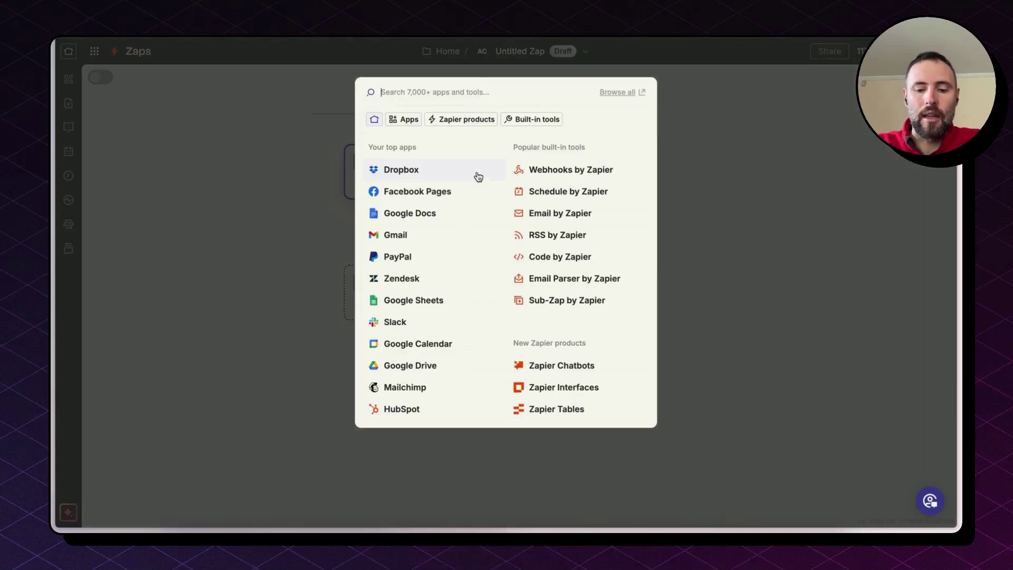
text(time)
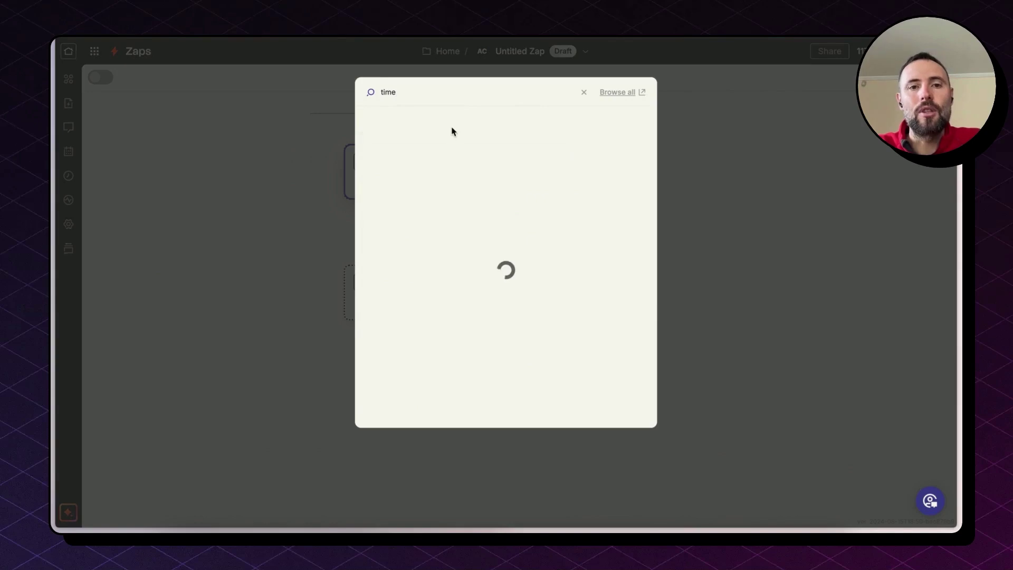
click(452, 146)
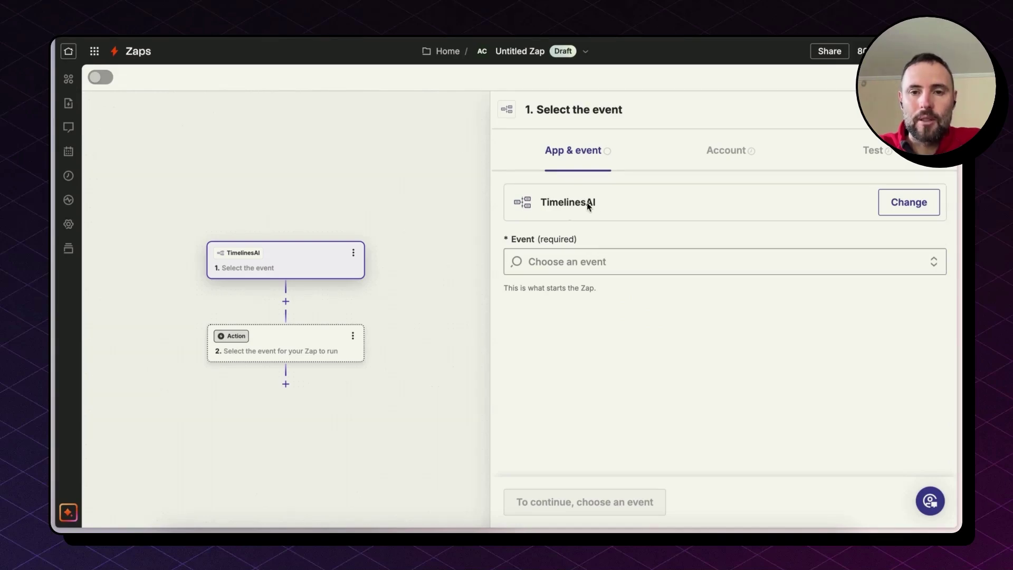
click(581, 269)
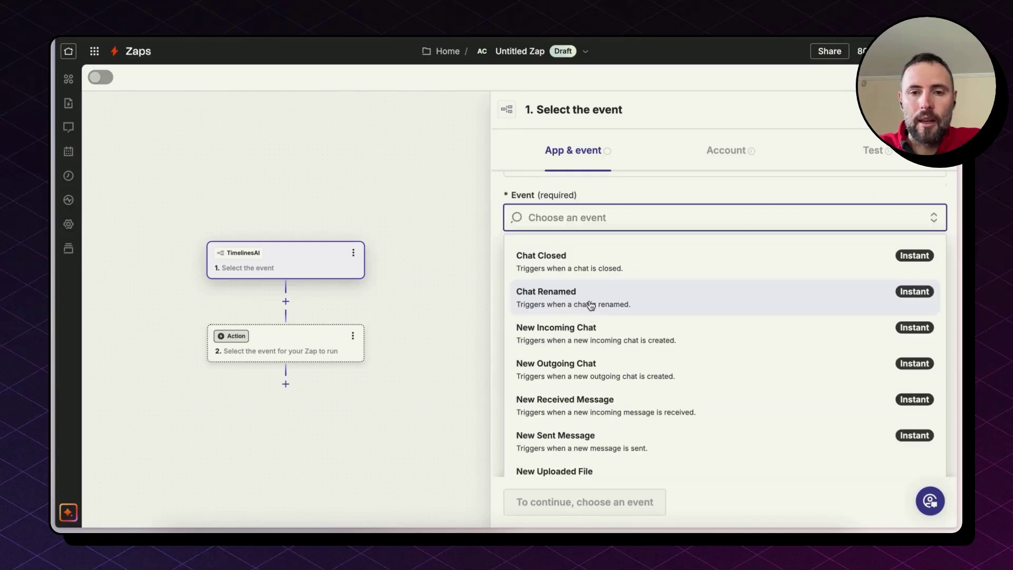
click(598, 408)
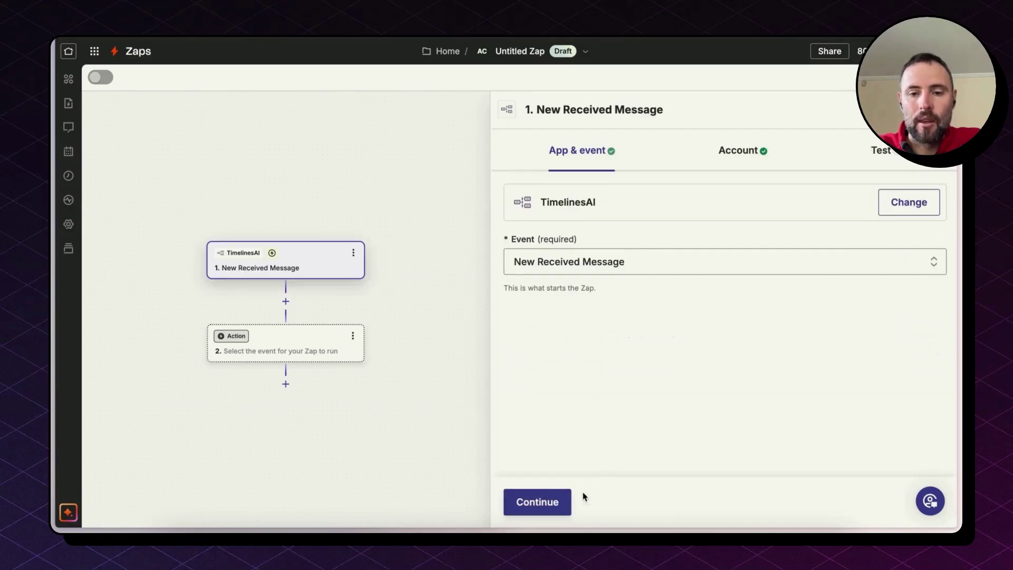
Step: Accept the connected connex-digital TimelinesAI workspace for the trigger and run the trigger test
click(543, 503)
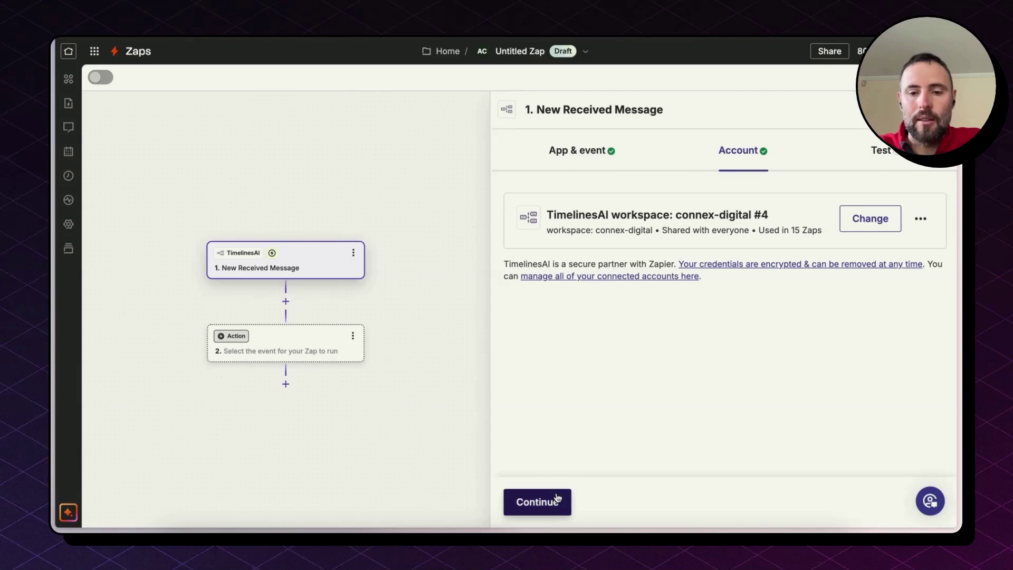
click(557, 499)
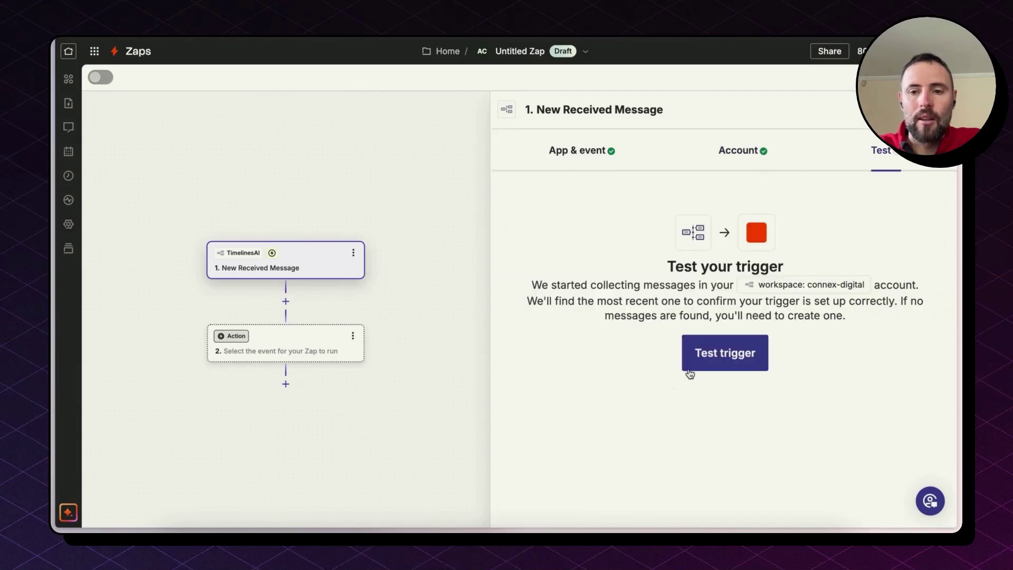
click(691, 369)
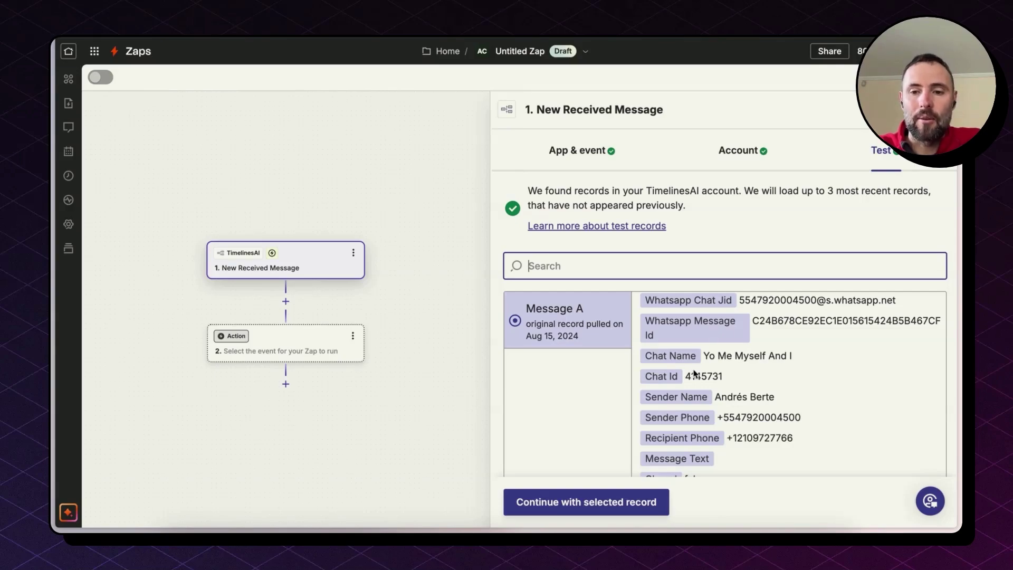
Step: Examine the test record's sender name, message text, attachment URL and WhatsApp account fields
drag(715, 397, 779, 400)
scroll(787, 402, down, 2)
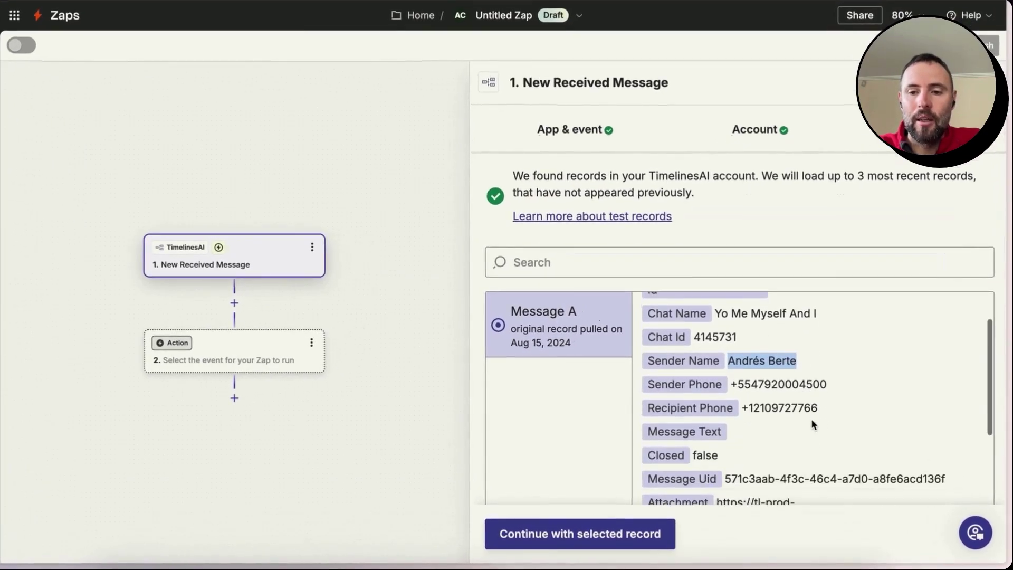
scroll(812, 419, down, 4)
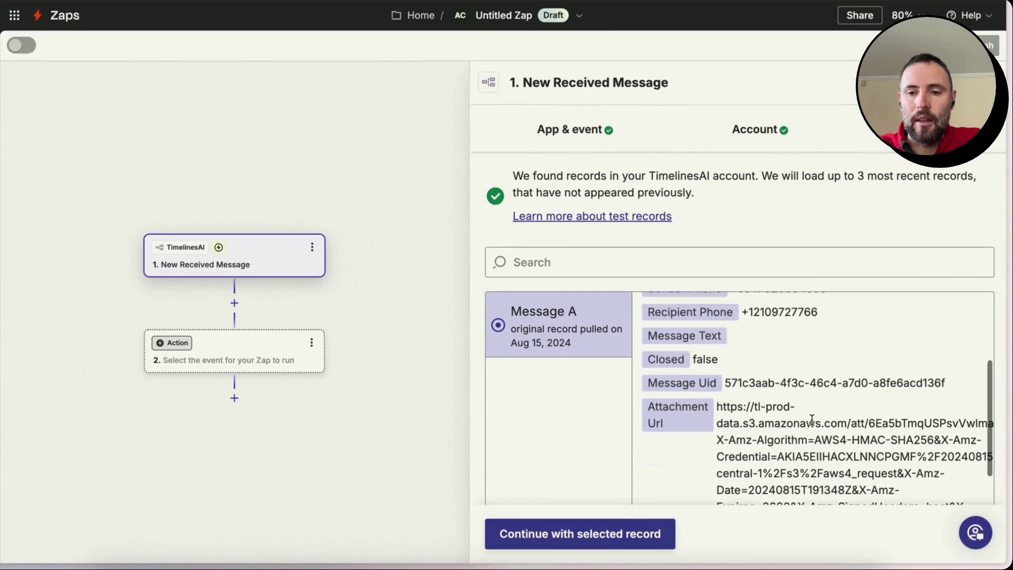
scroll(812, 419, up, 2)
drag(657, 380, 744, 384)
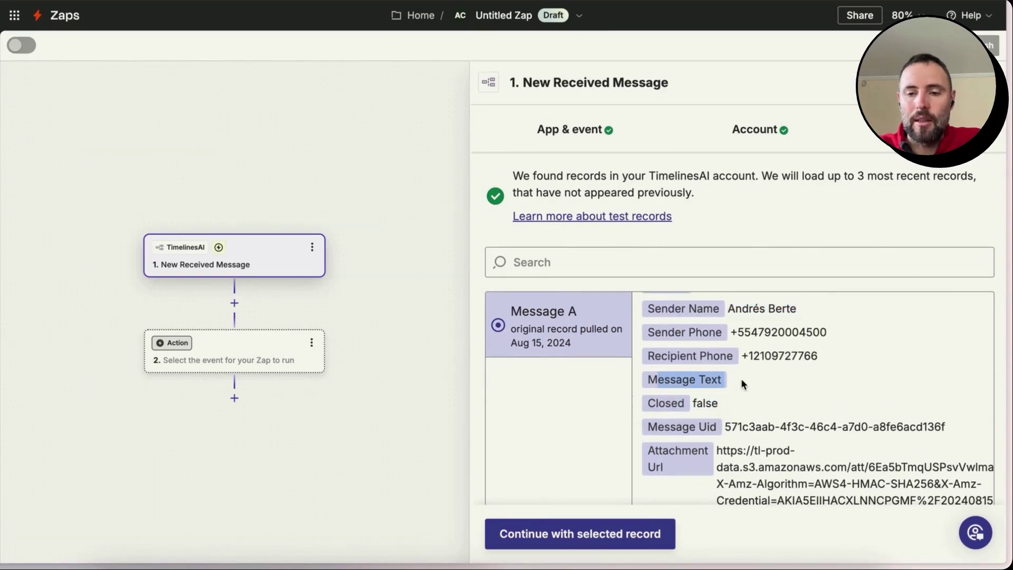
scroll(765, 478, down, 2)
click(766, 458)
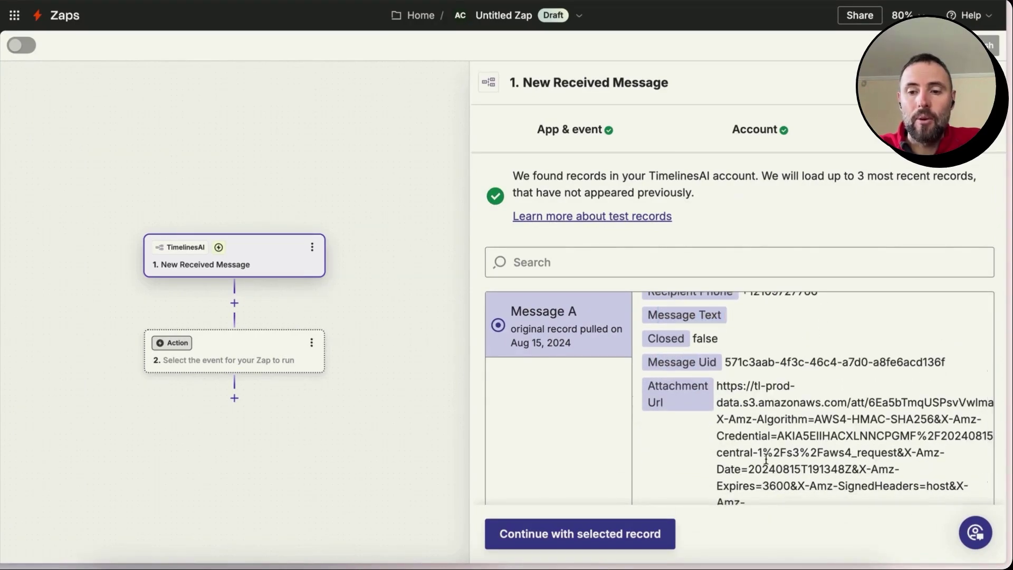
triple_click(766, 458)
scroll(768, 463, down, 3)
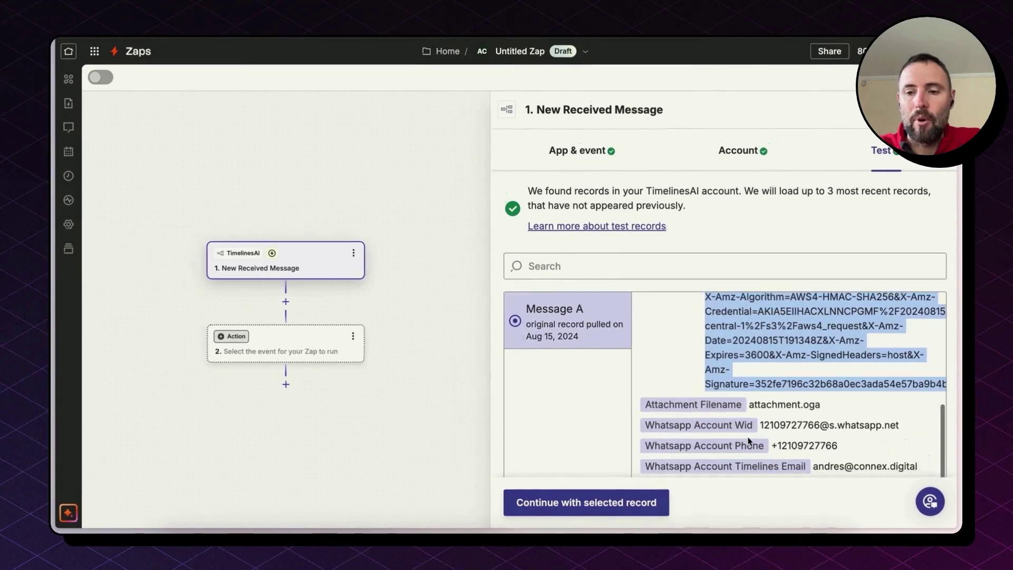
scroll(750, 441, down, 1)
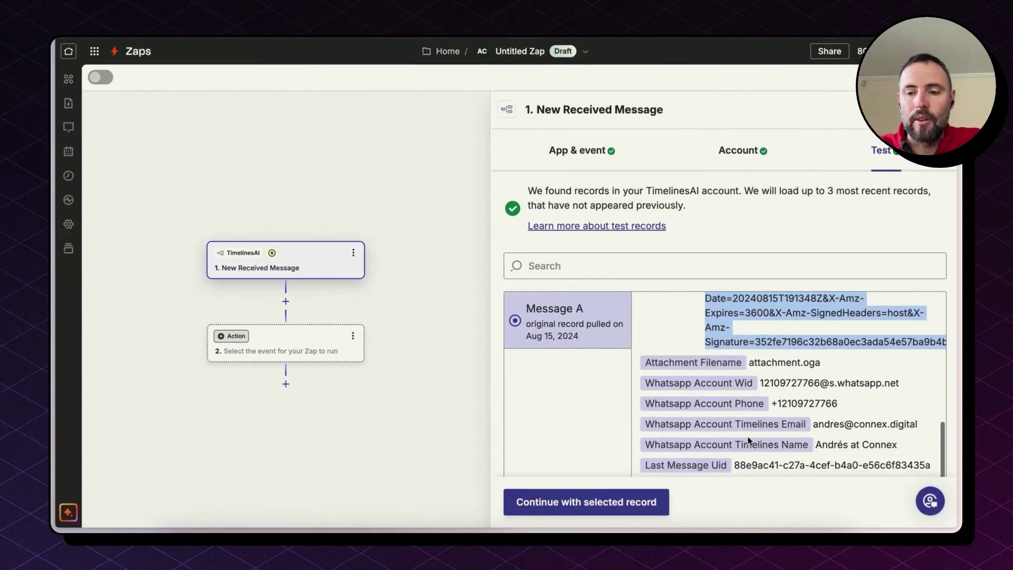
Step: Continue with the selected record and set the action to Deepgram with the Create Transcription (Plain Text) event
click(549, 506)
text(dee)
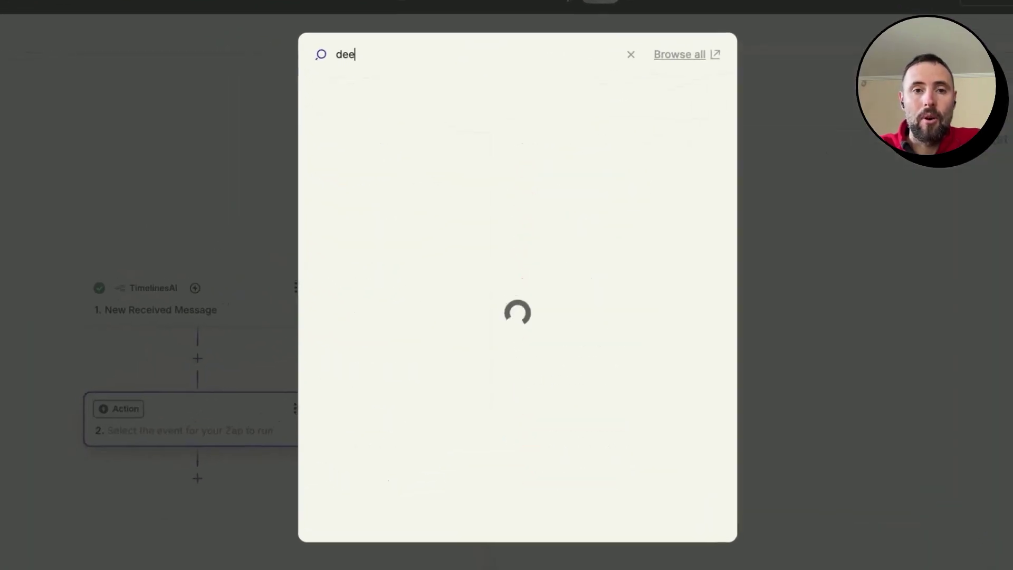
text(p)
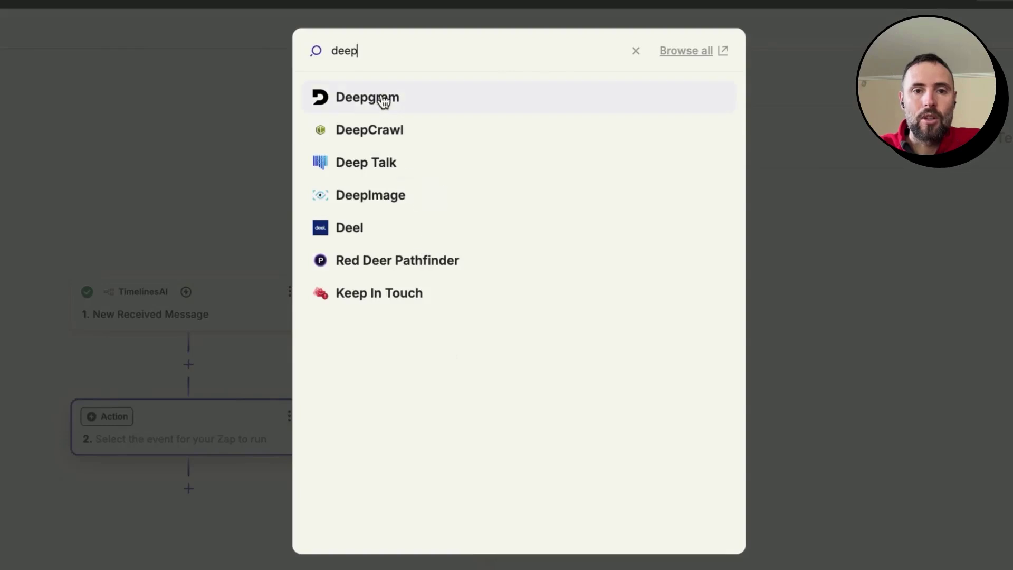
click(383, 100)
click(633, 289)
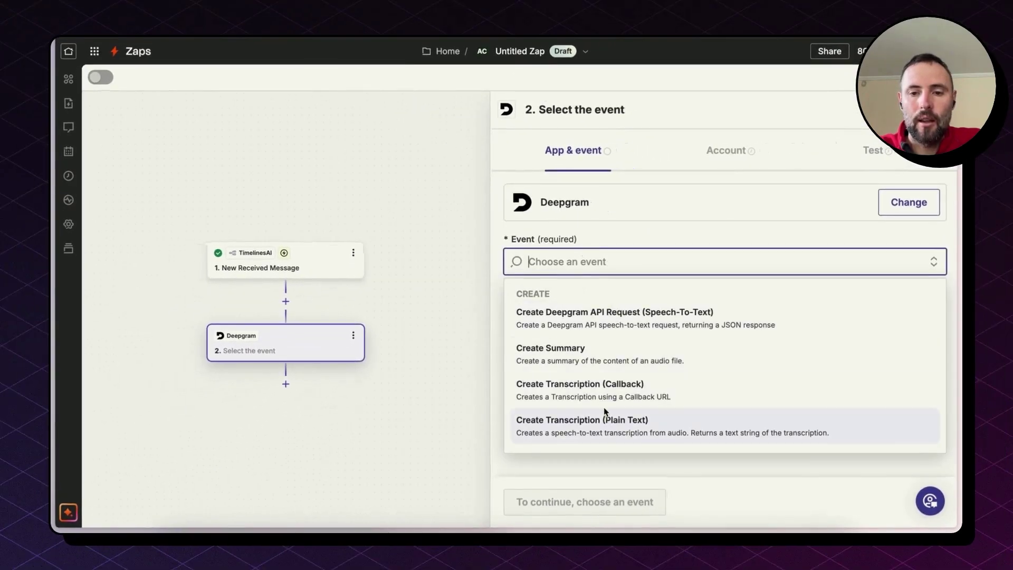
click(652, 428)
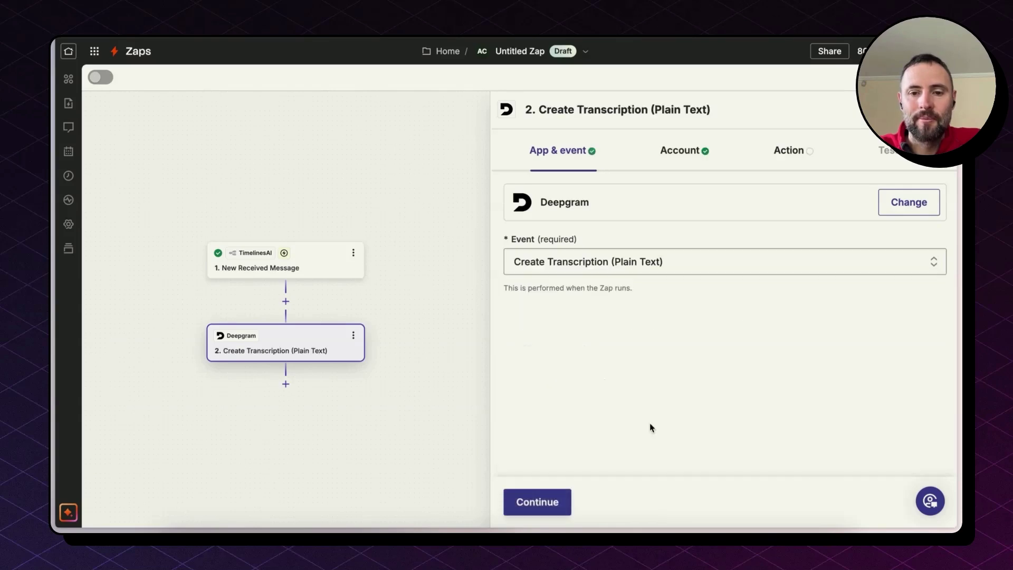
Step: Accept the connected Deepgram account and map the trigger's Attachment Url to the action's Audio URL
click(545, 504)
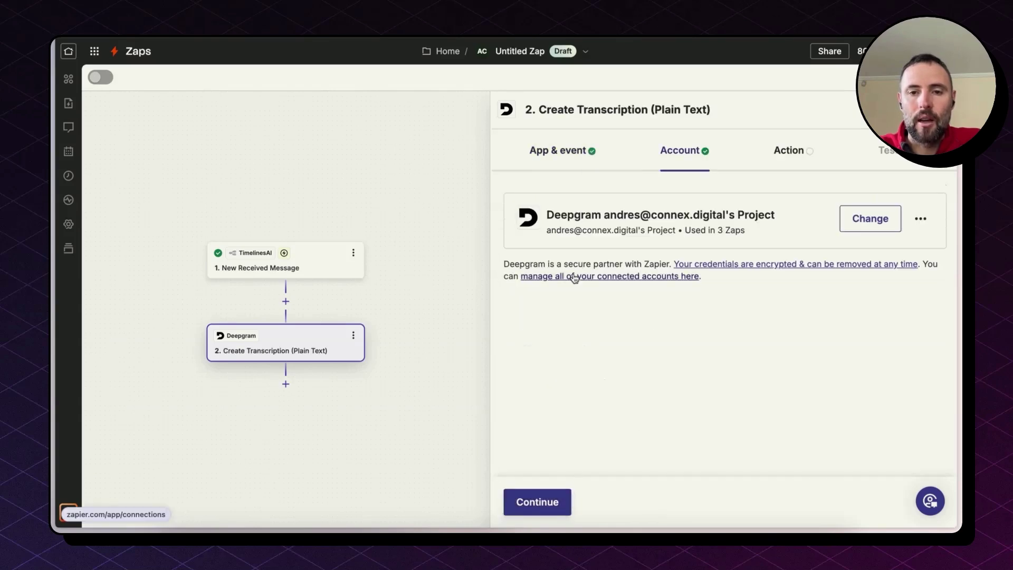
click(546, 506)
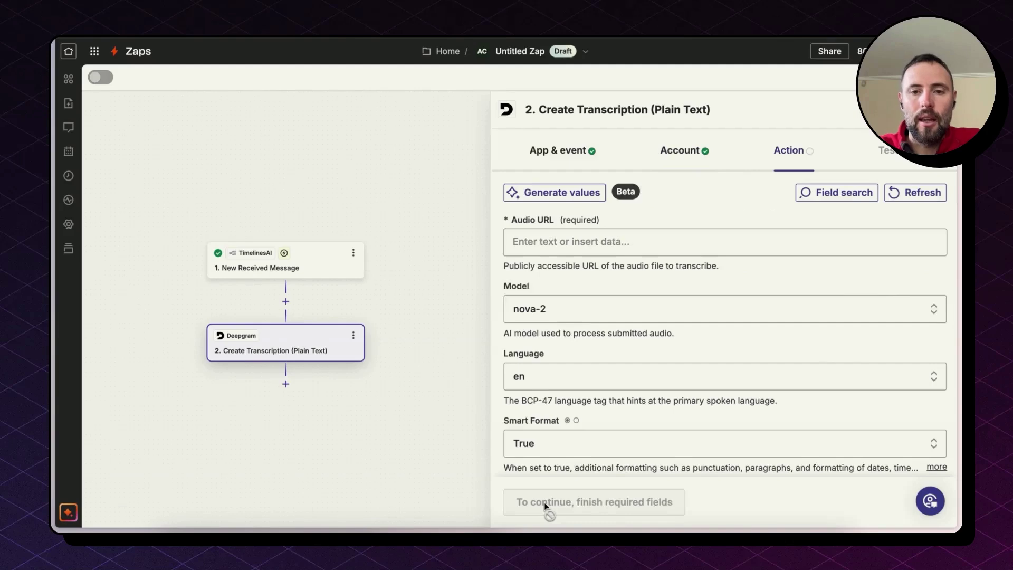
click(572, 248)
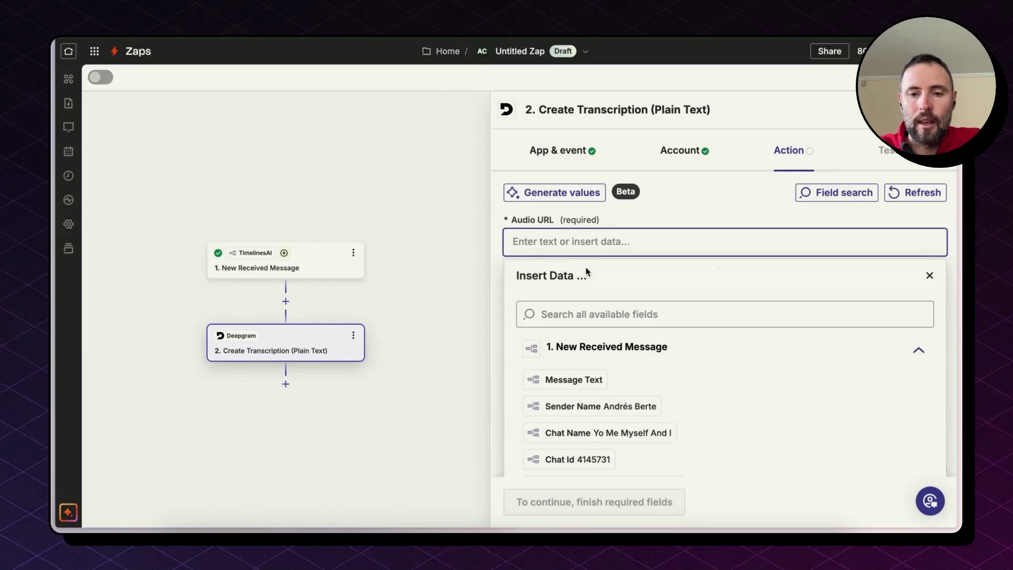
scroll(637, 376, down, 1)
scroll(637, 375, down, 5)
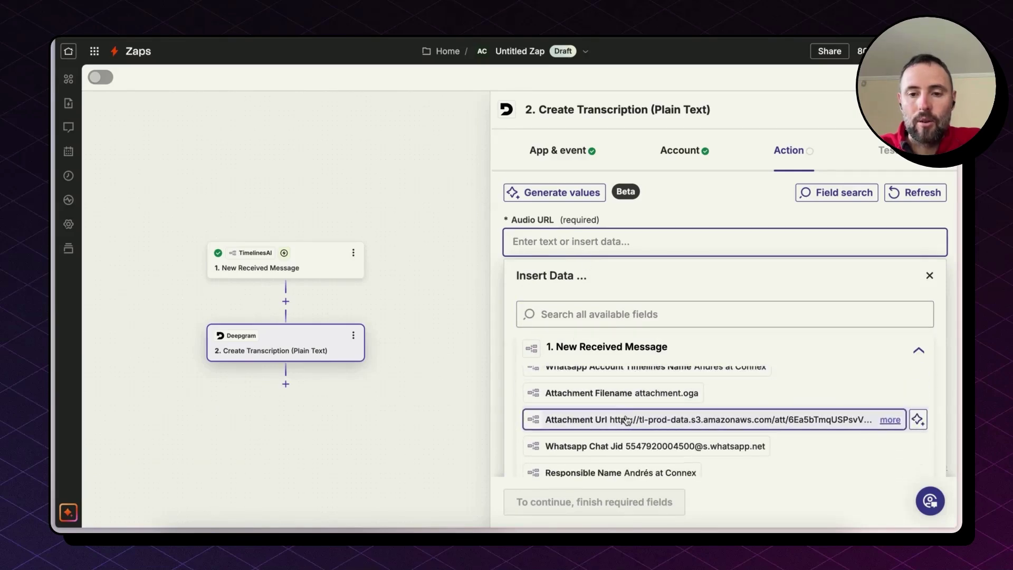
click(627, 420)
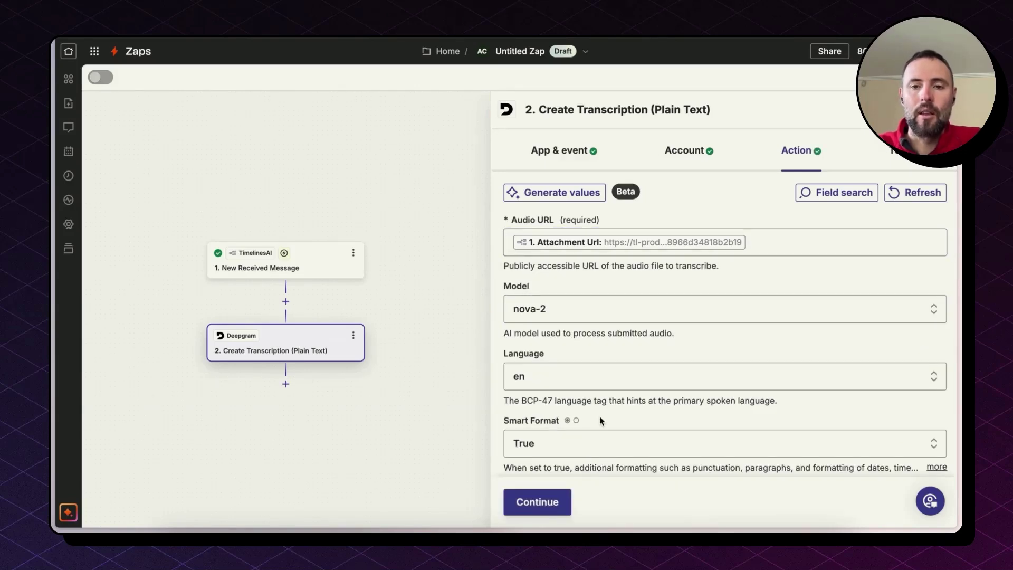
Step: Continue with the transcription settings, test the Deepgram step and check the returned transcript
scroll(624, 435, down, 1)
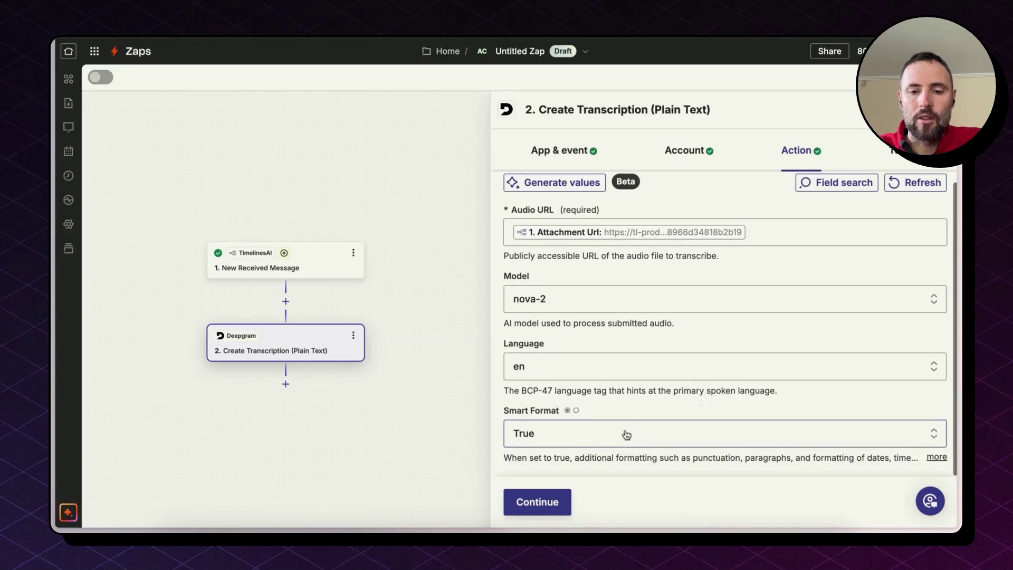
click(506, 508)
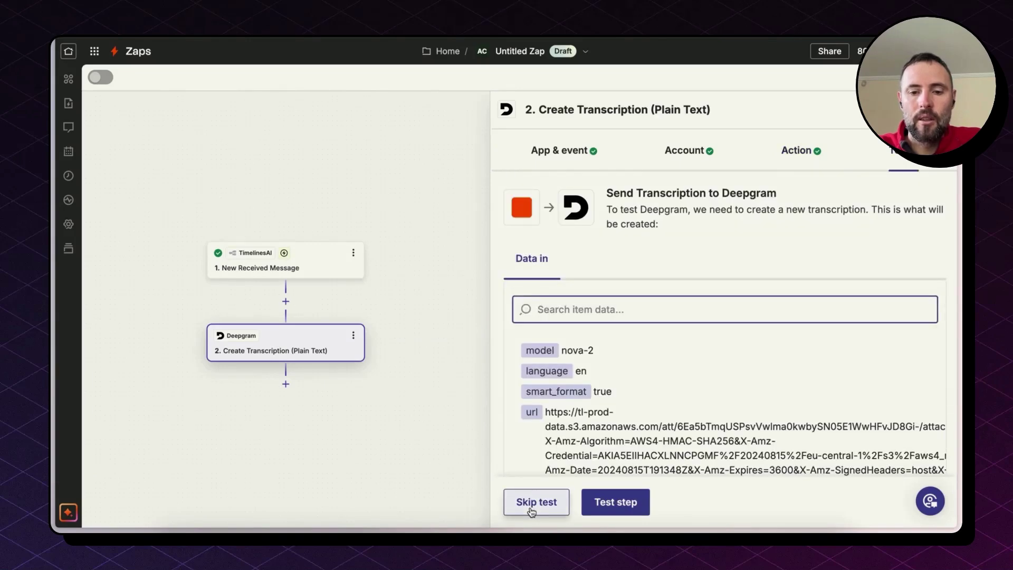
click(606, 505)
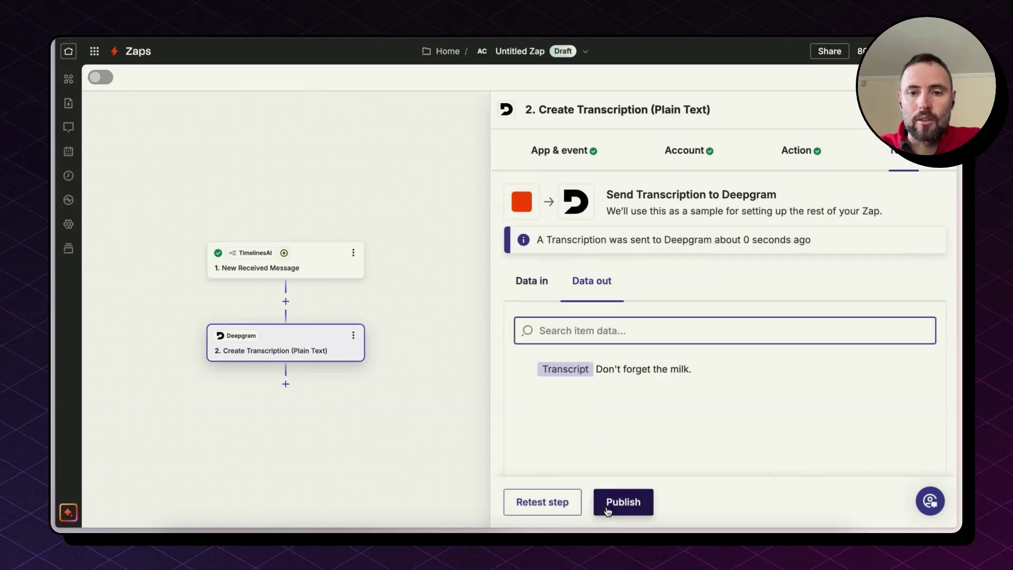
triple_click(602, 368)
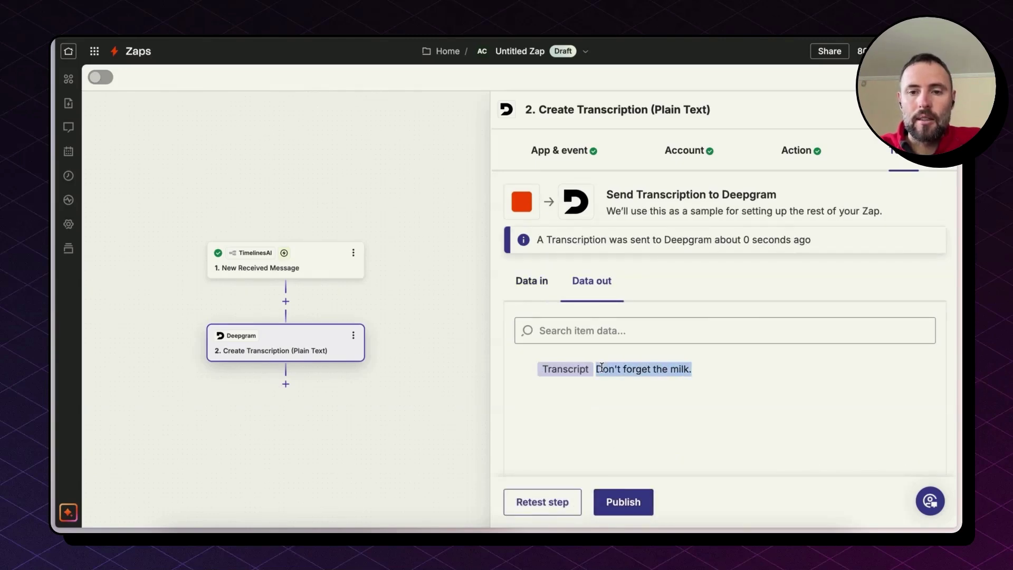
click(599, 369)
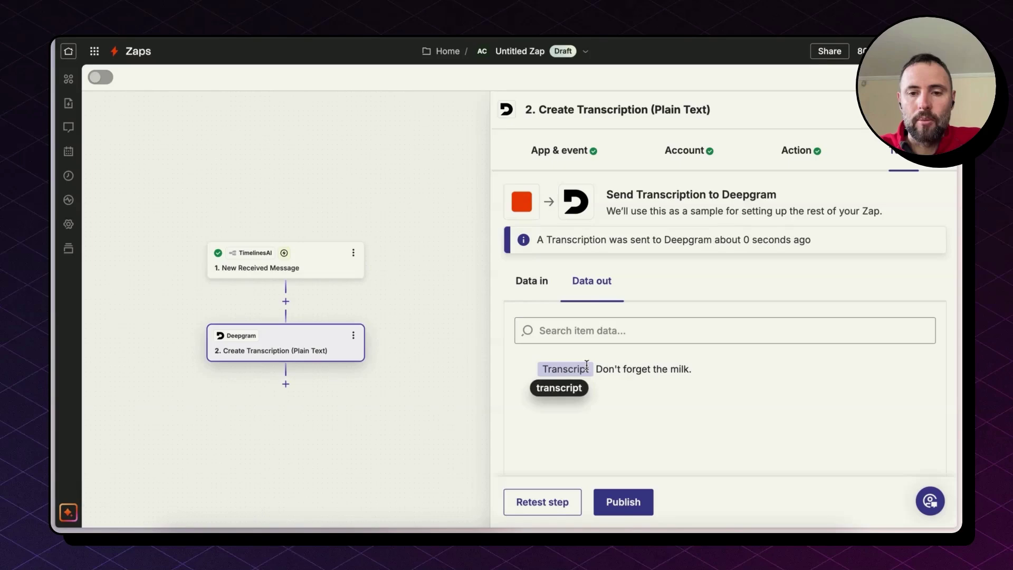
Step: Add a Notion action after the Deepgram transcription step and set its event to Create Database Item
triple_click(640, 369)
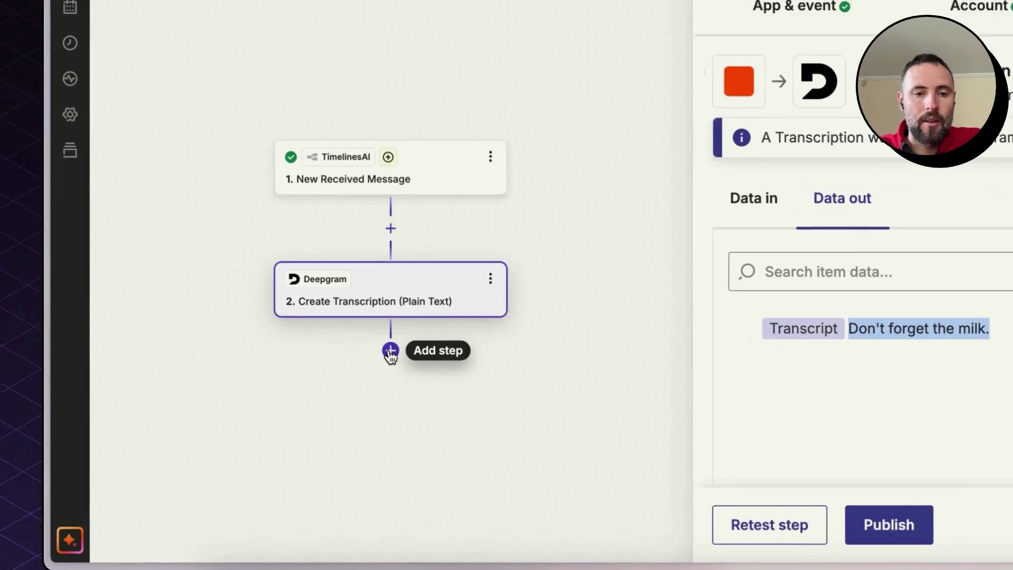
click(391, 351)
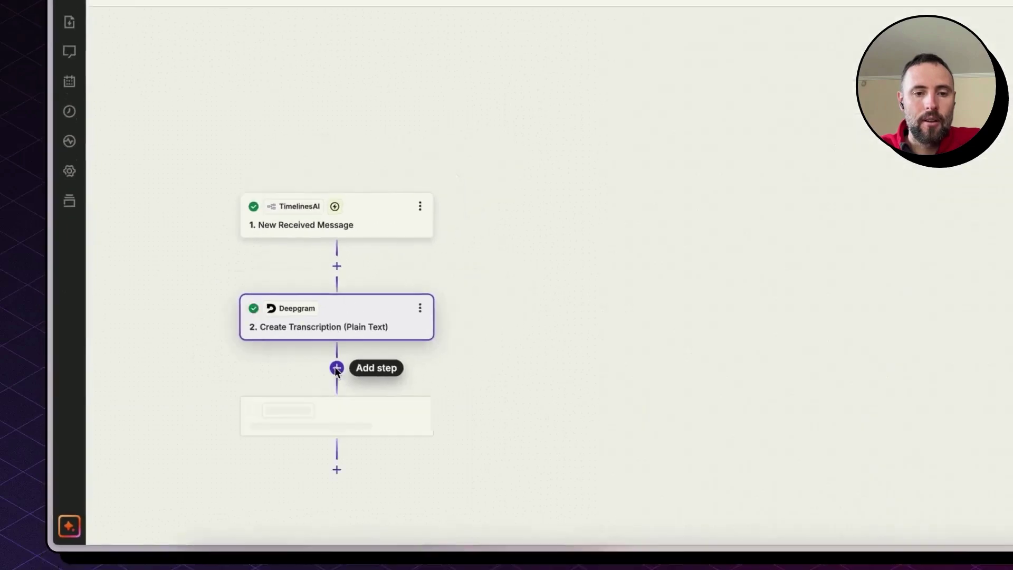
text(notion)
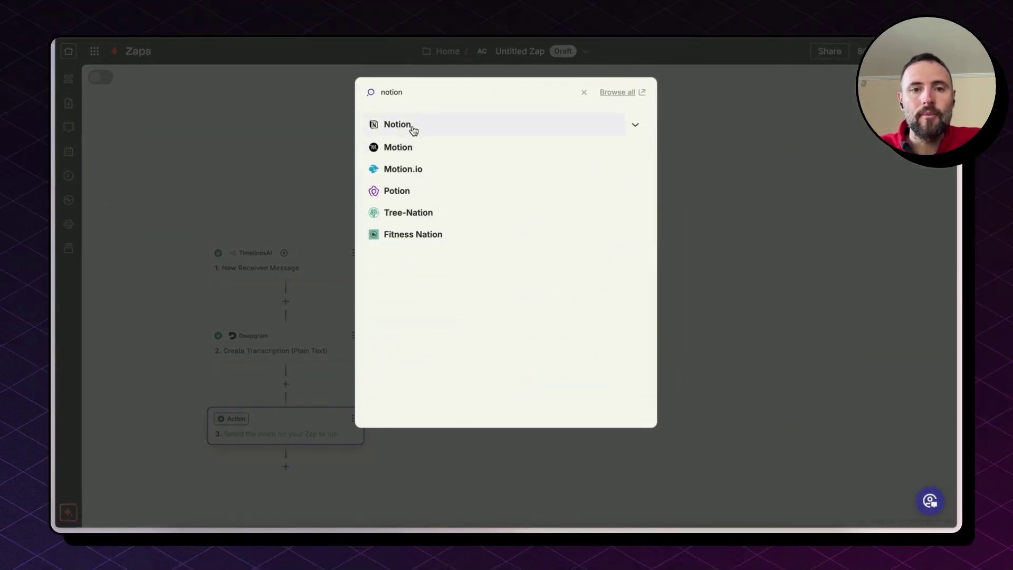
click(414, 129)
click(532, 260)
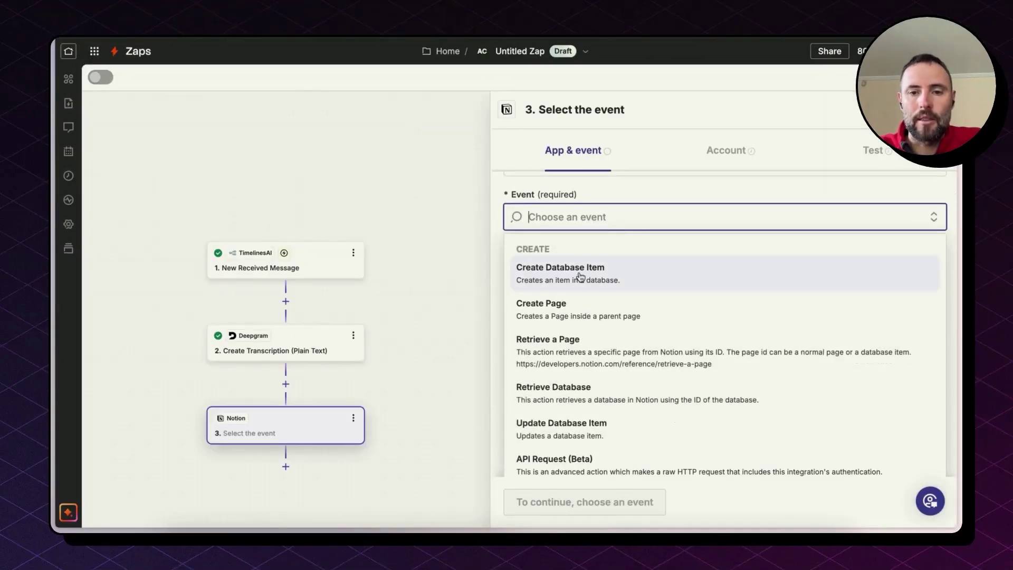
click(580, 277)
Step: Use the Connex Tutorials Notion account and choose Task List as the database for the new item
click(918, 219)
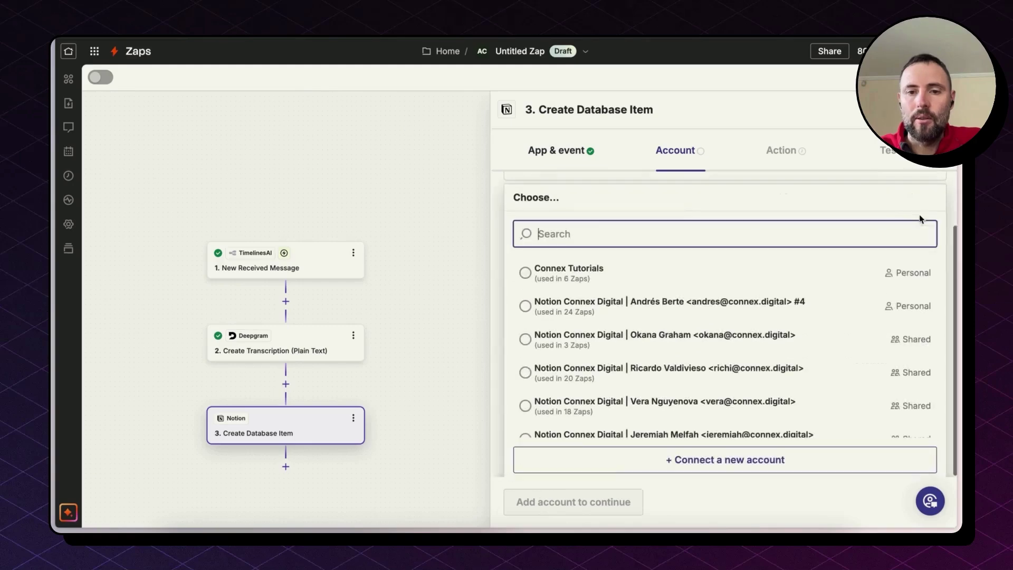
click(689, 270)
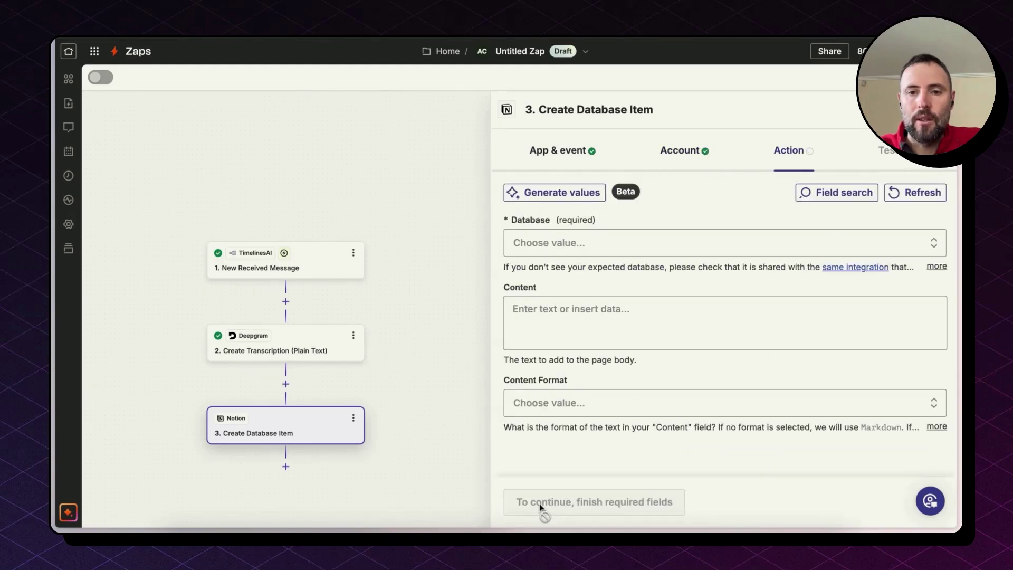
click(540, 254)
click(549, 441)
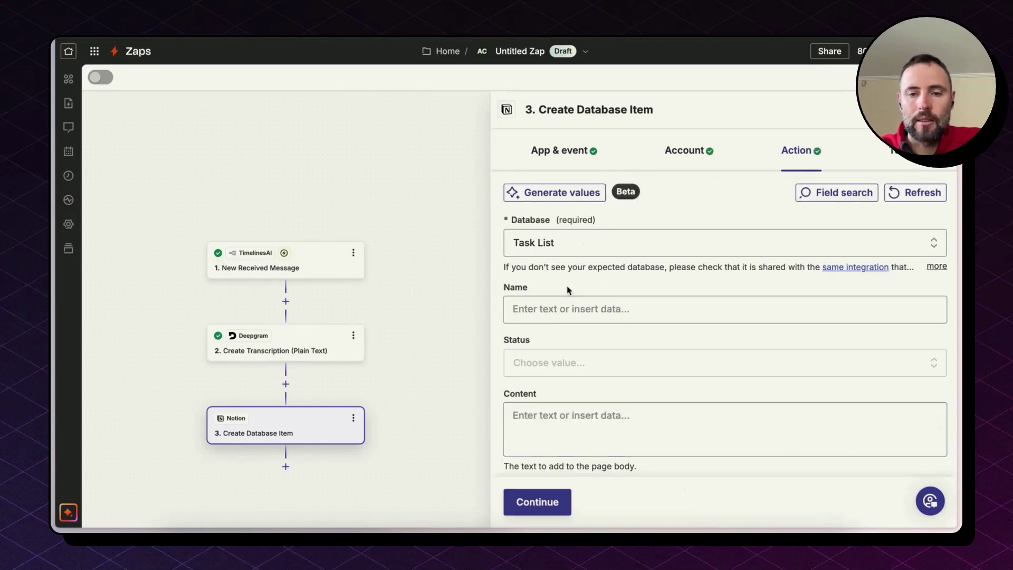
Step: Map the Transcript from the Deepgram step to the Notion item's Name
click(598, 307)
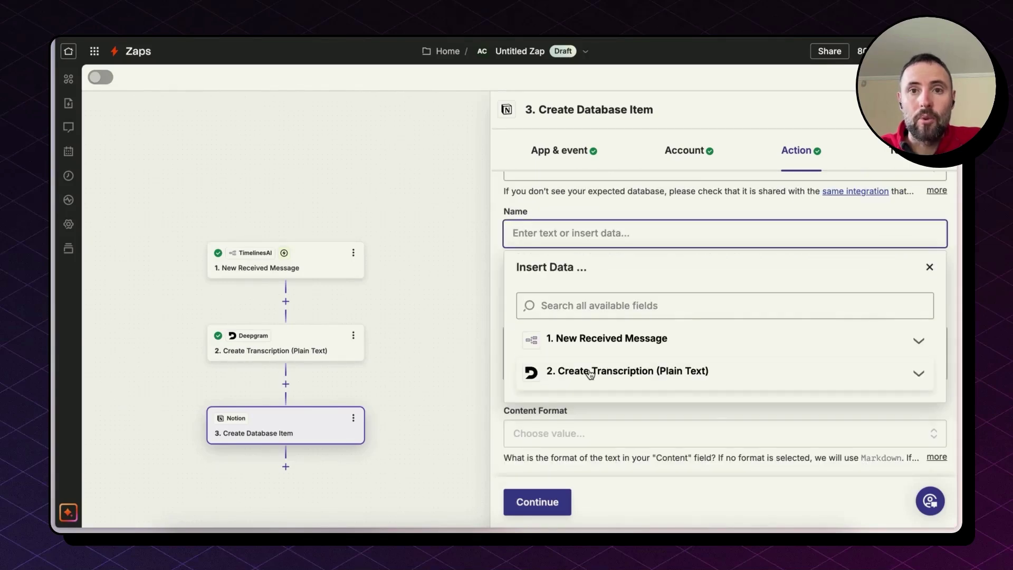
click(590, 373)
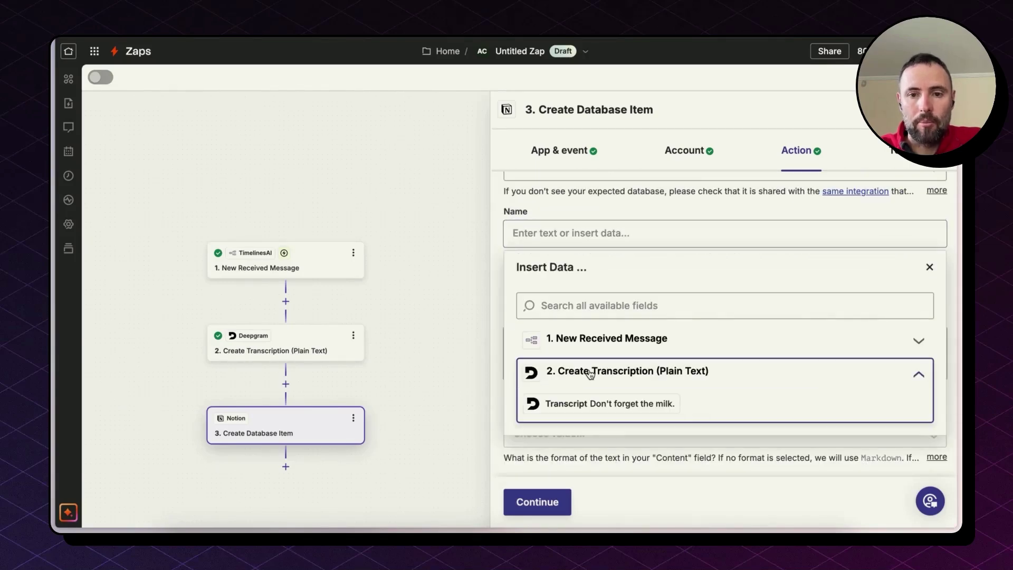
click(611, 410)
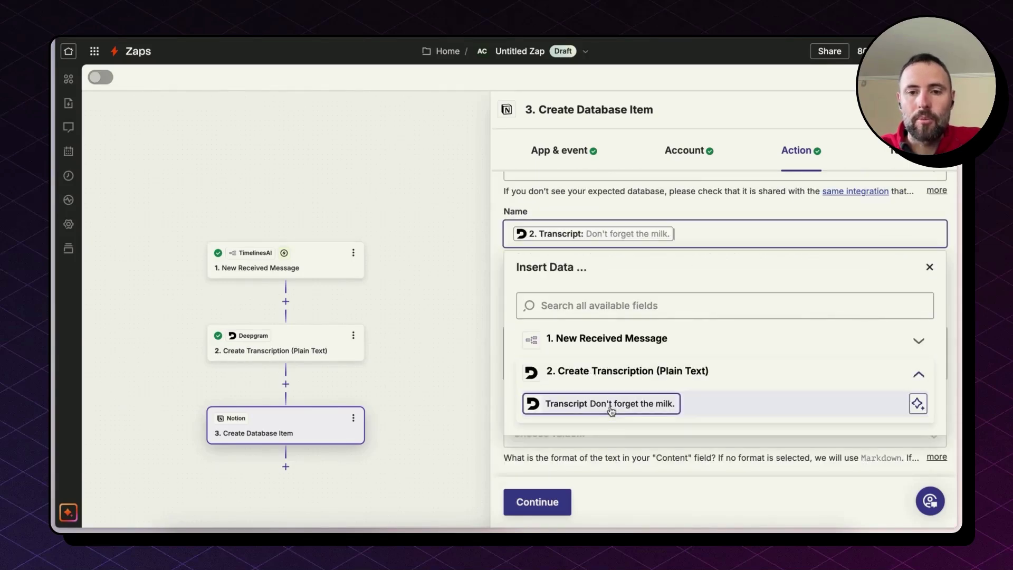
click(608, 207)
Step: Set the Notion item's Status to To Do and its Content to "Task created from a WhatsApp audio."
click(572, 288)
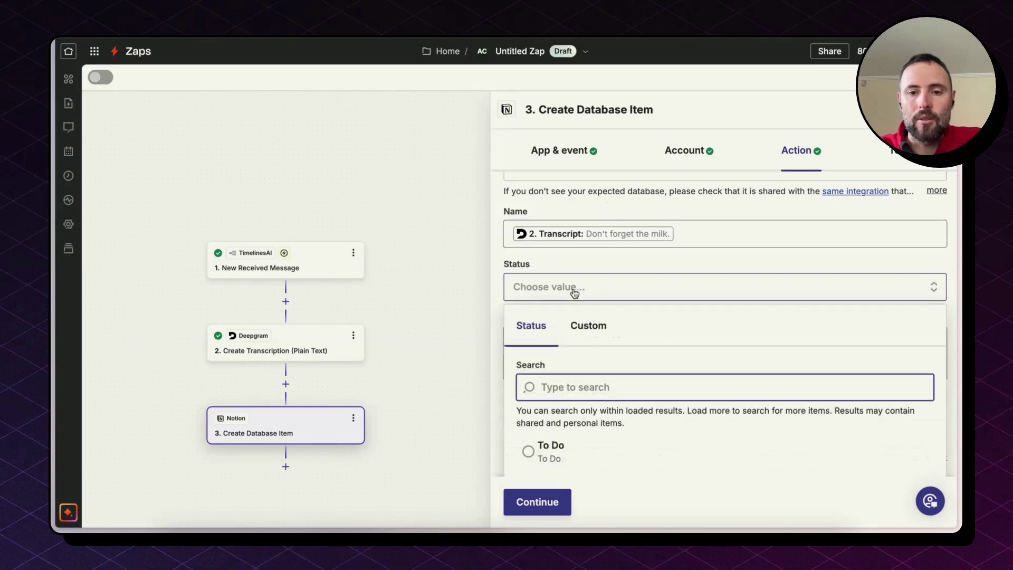
click(551, 449)
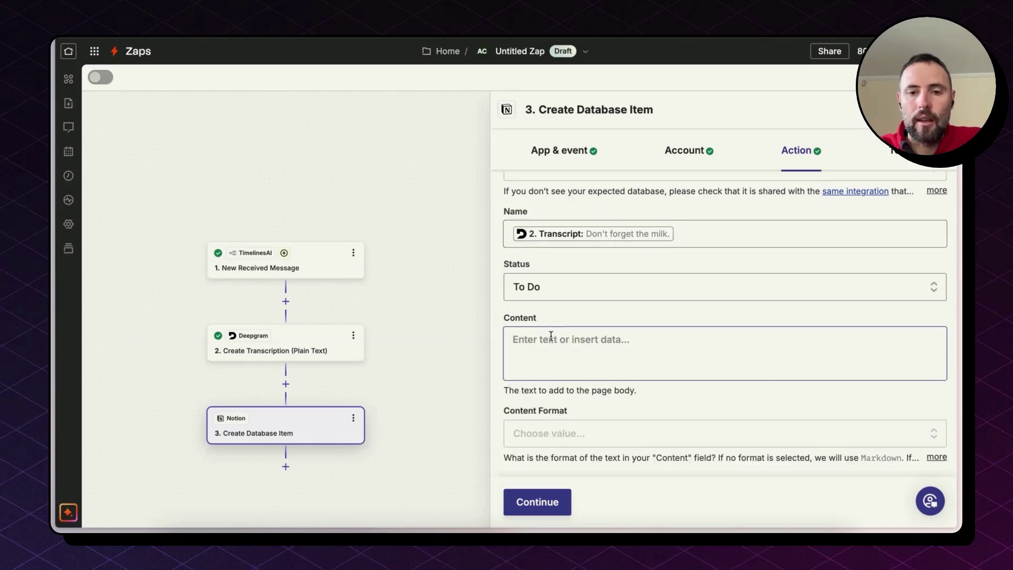
click(551, 336)
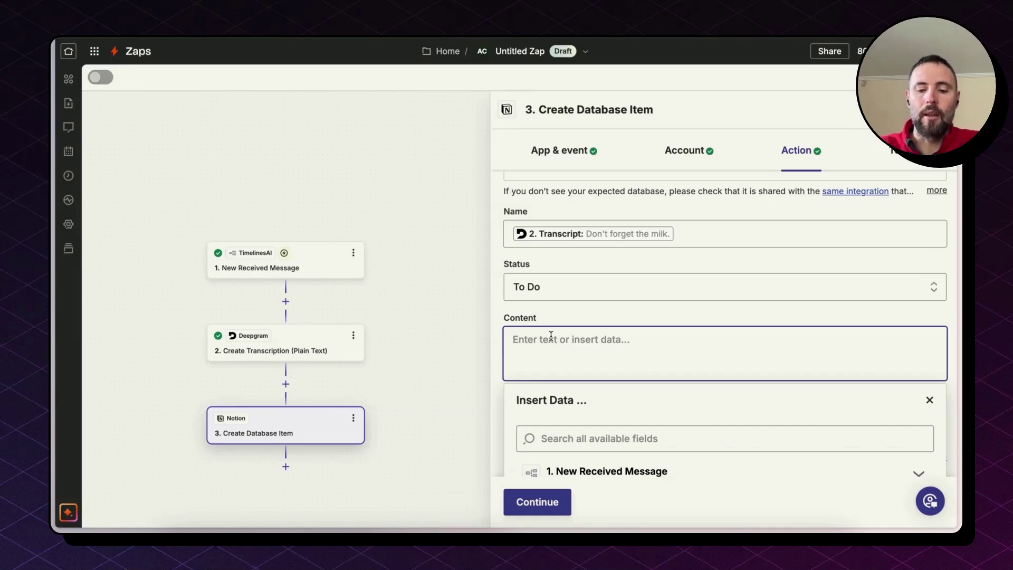
text(Task created f)
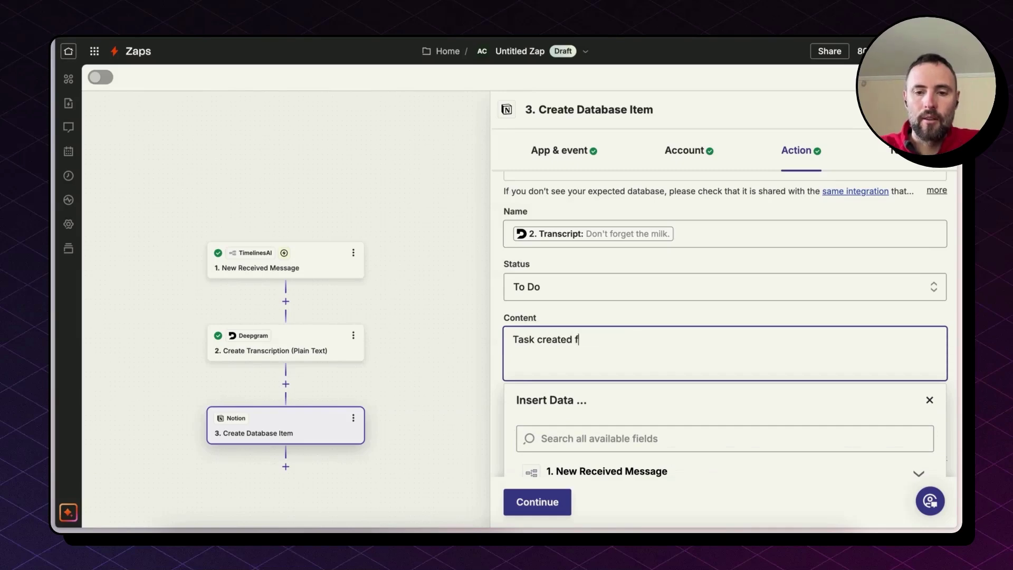
text(rom a WhatsA)
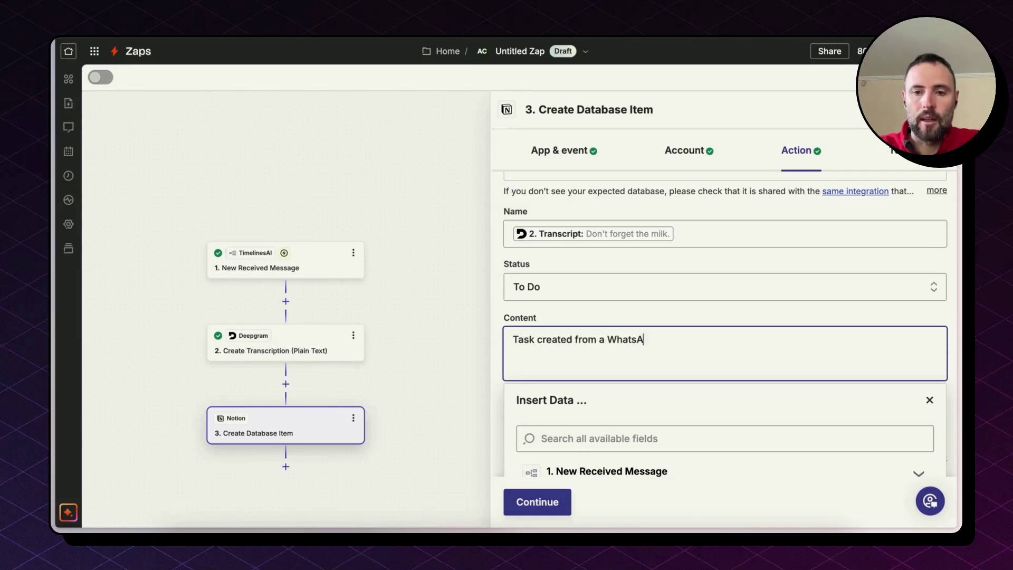
text(pp audio.)
Step: Continue with the item settings, test the Notion step and locate the created item's Url in the returned data
click(536, 501)
click(614, 511)
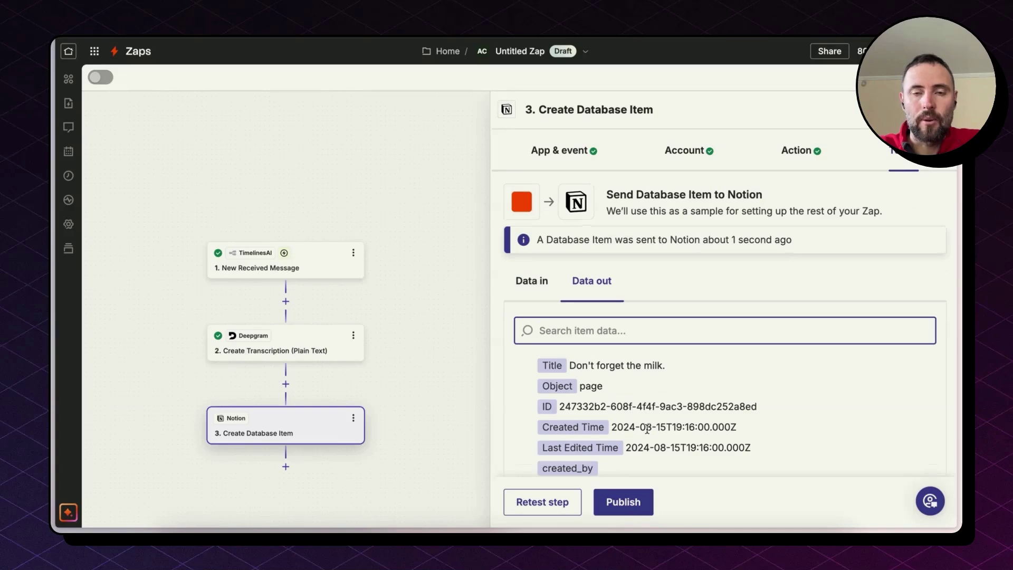
scroll(647, 430, down, 5)
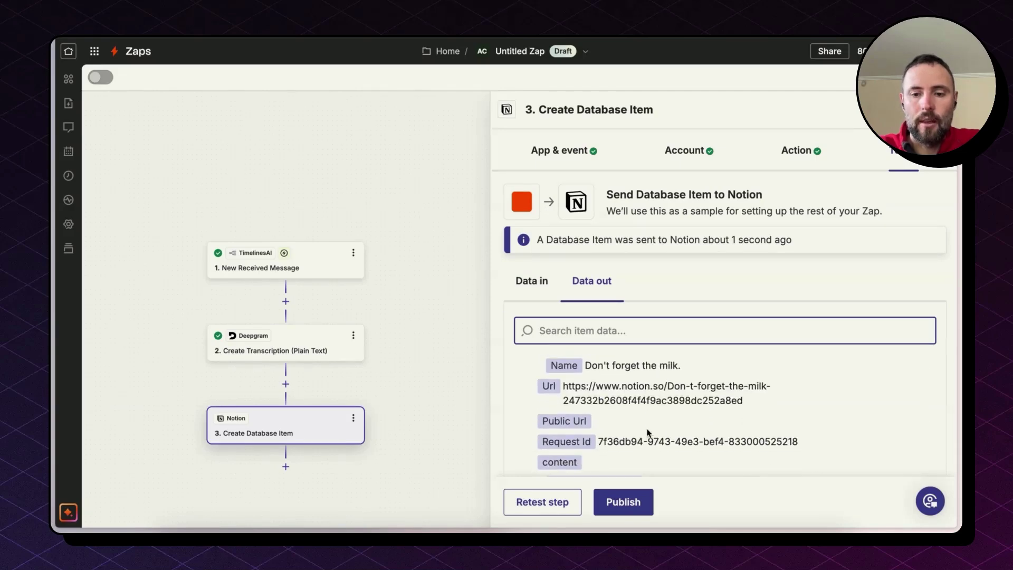
triple_click(611, 397)
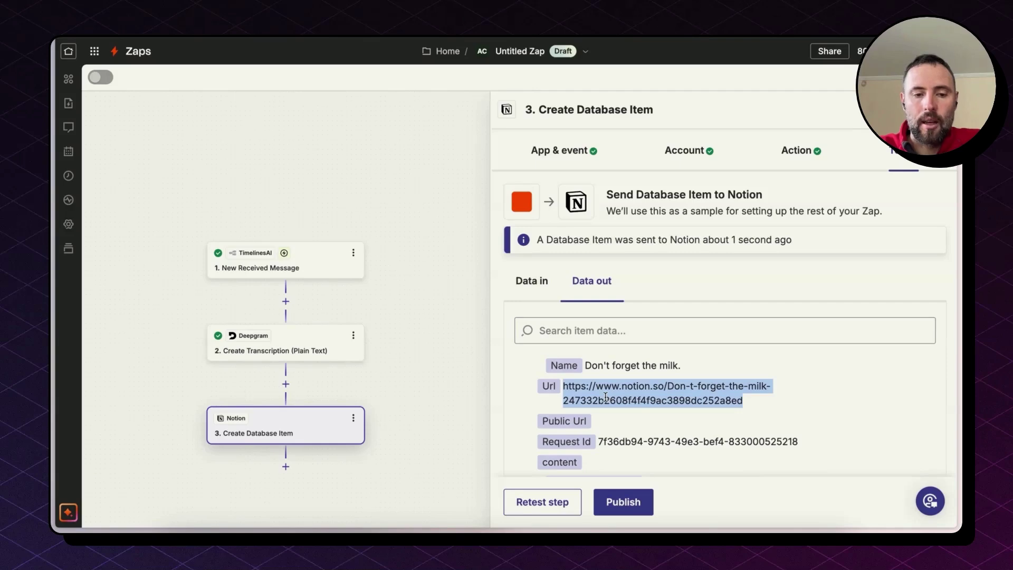
Step: Add a TimelinesAI action after the Notion step with the Send Message to Existing Chat event and accept the connected account
click(286, 467)
text(time)
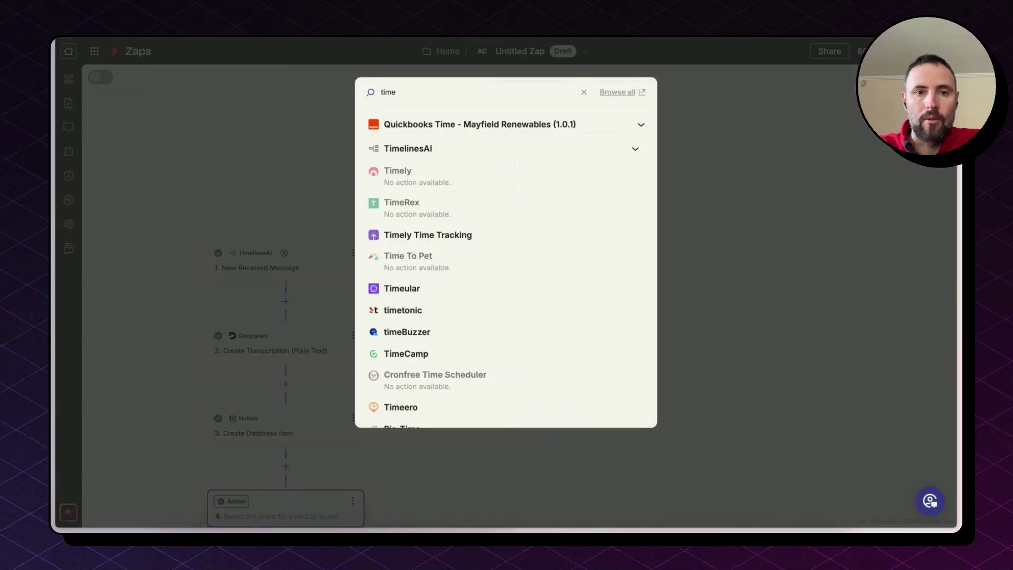
click(407, 150)
click(600, 259)
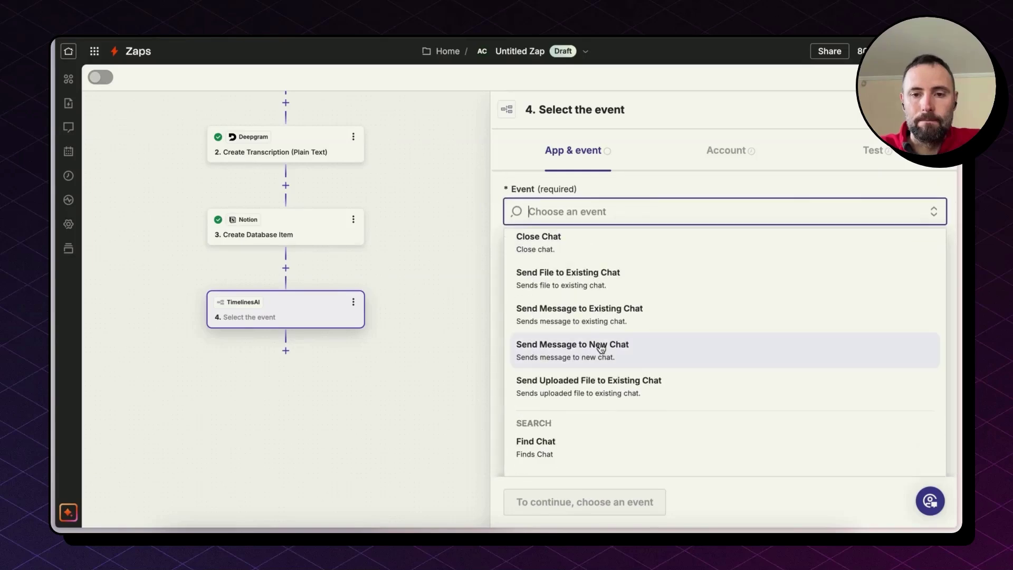
click(613, 313)
click(549, 499)
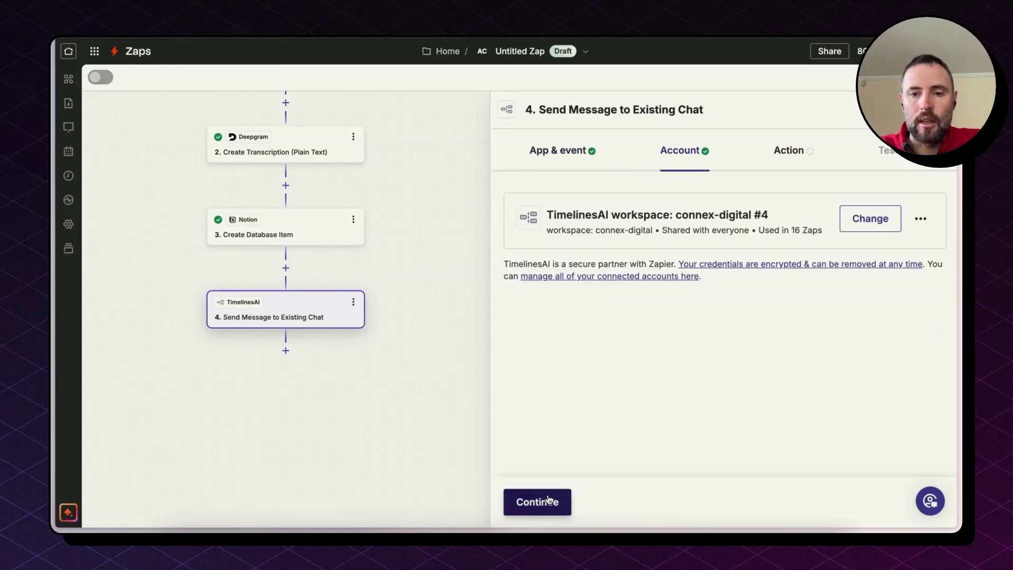
click(548, 500)
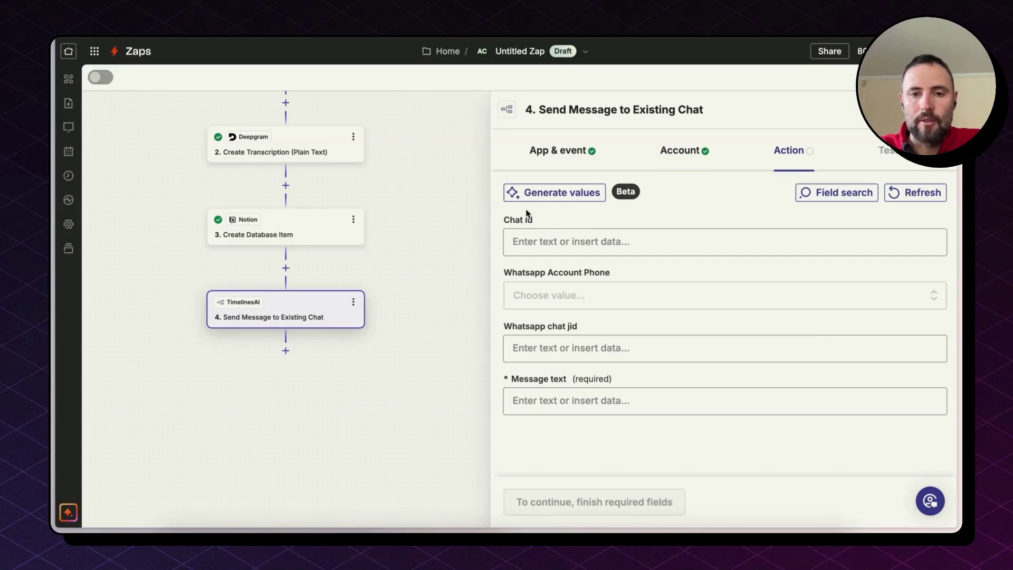
Step: Map the trigger's Chat Id to the action's Chat Id and choose Connex Digital as the Whatsapp Account Phone
click(549, 235)
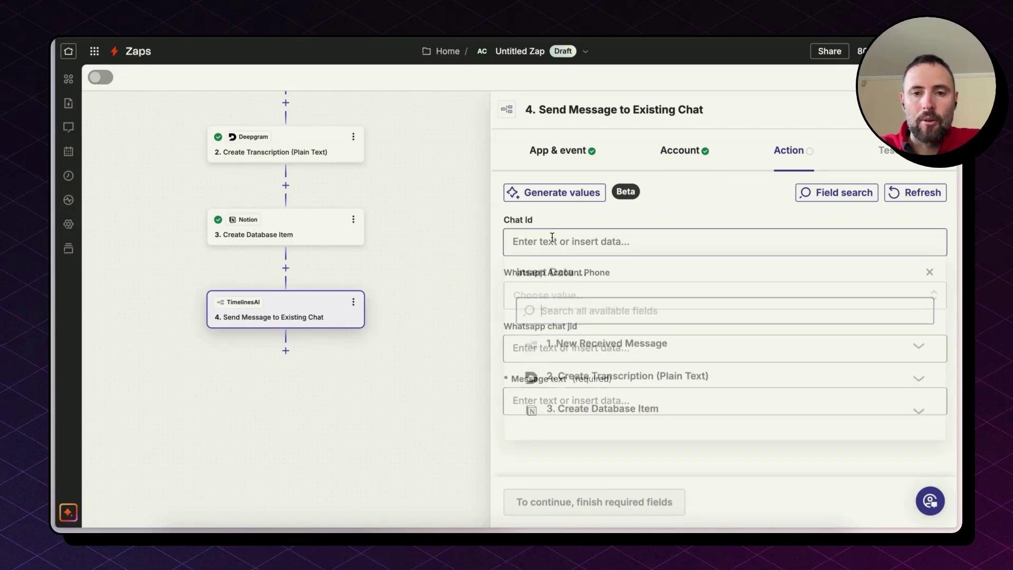
click(595, 345)
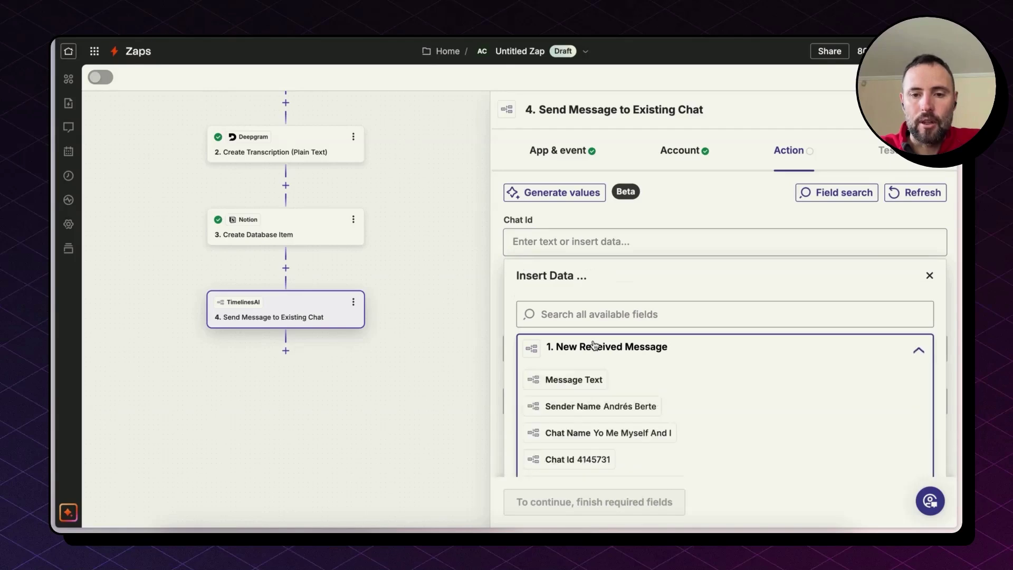
click(583, 459)
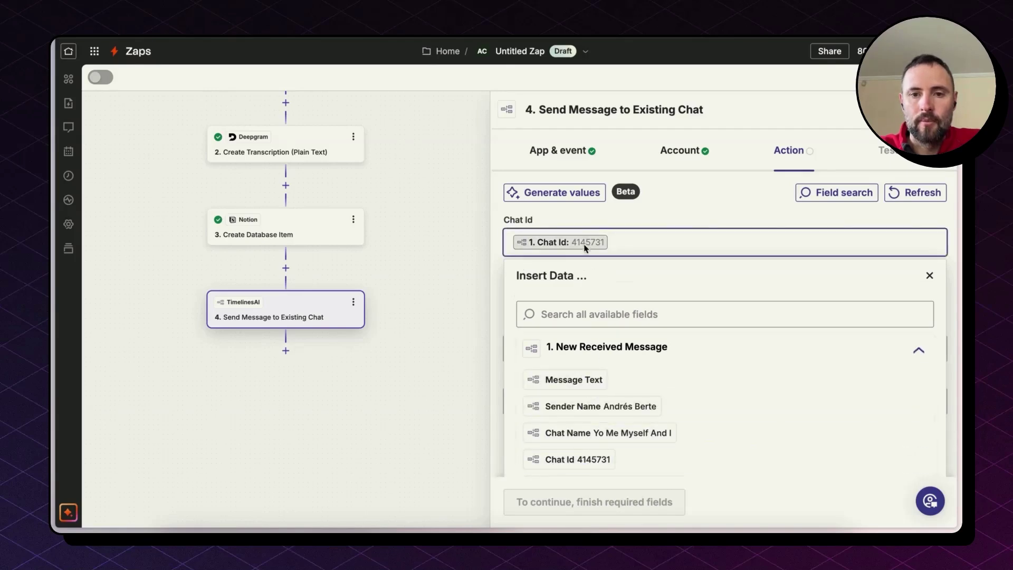
click(594, 221)
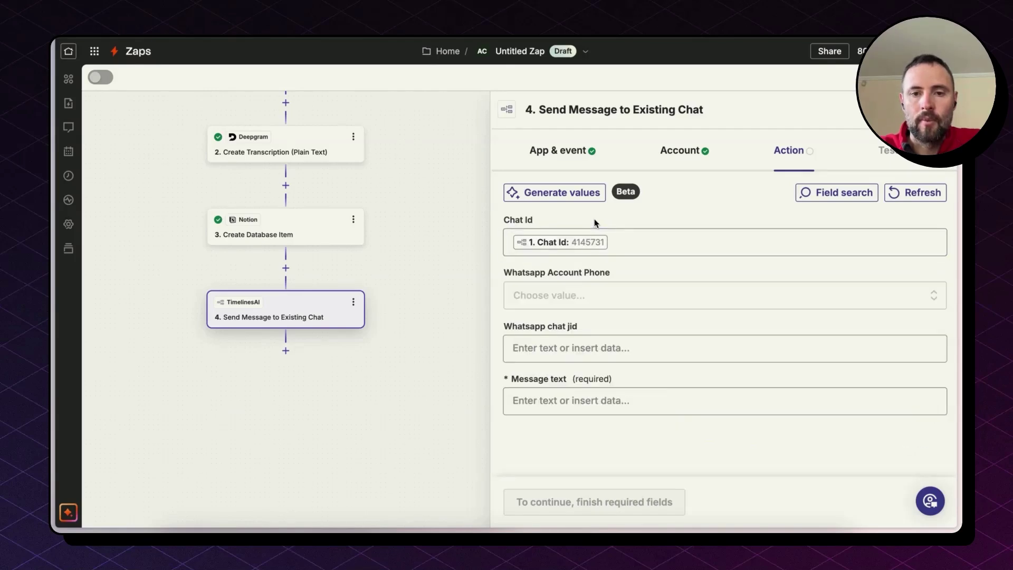
click(586, 303)
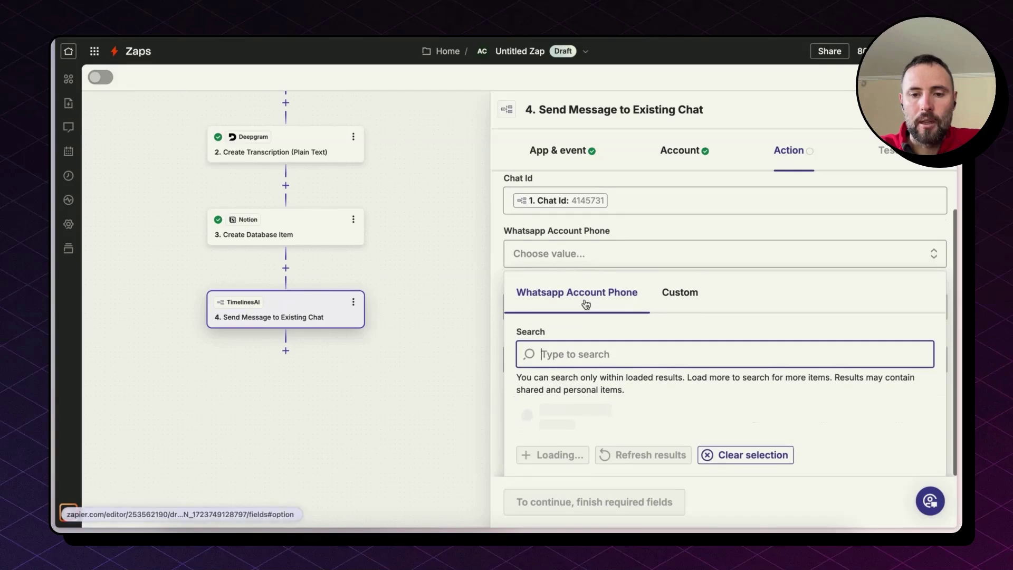
click(569, 458)
scroll(569, 458, down, 1)
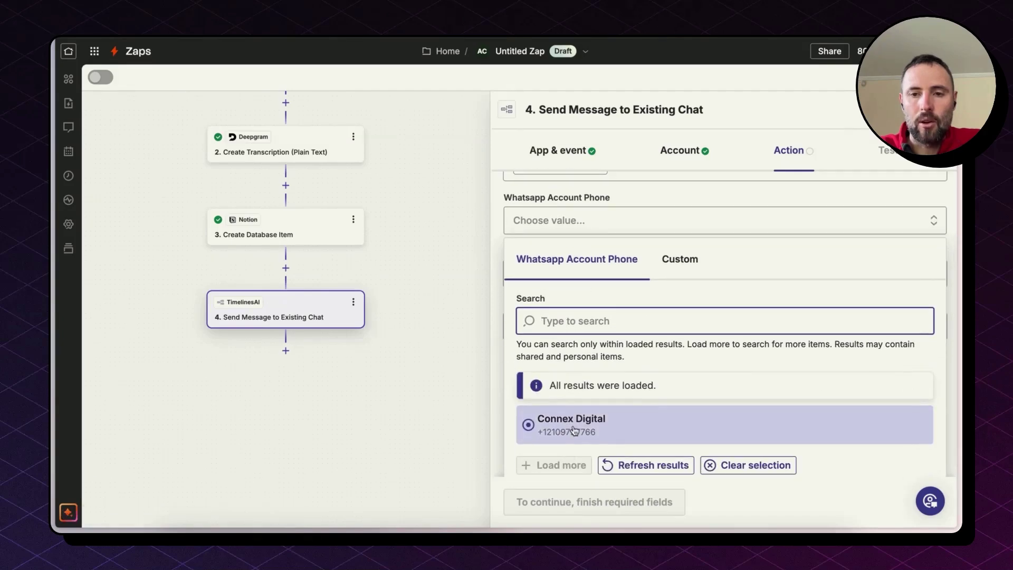
click(574, 429)
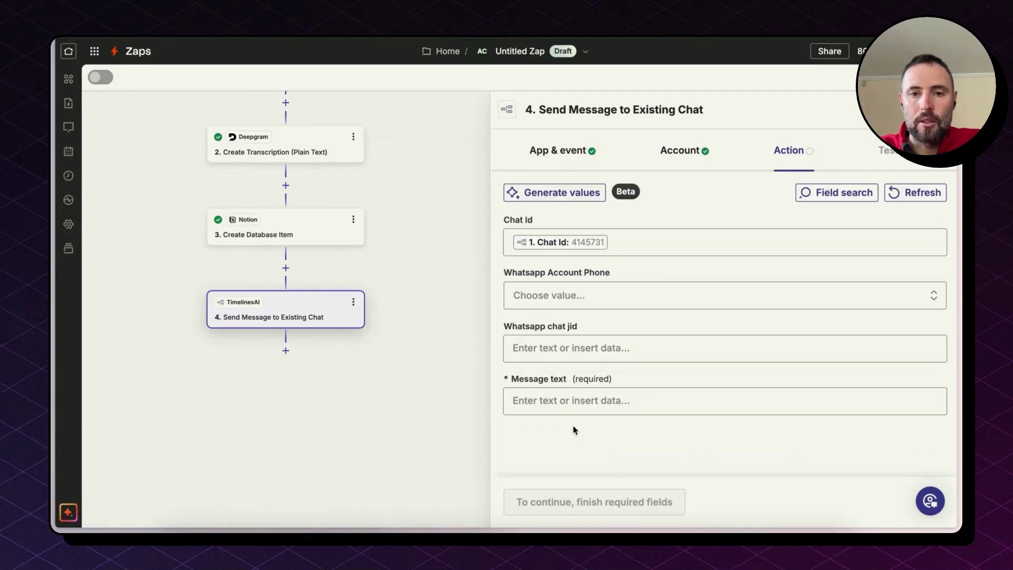
Step: Map the trigger's Whatsapp Chat Jid to the action's Whatsapp chat jid
click(579, 347)
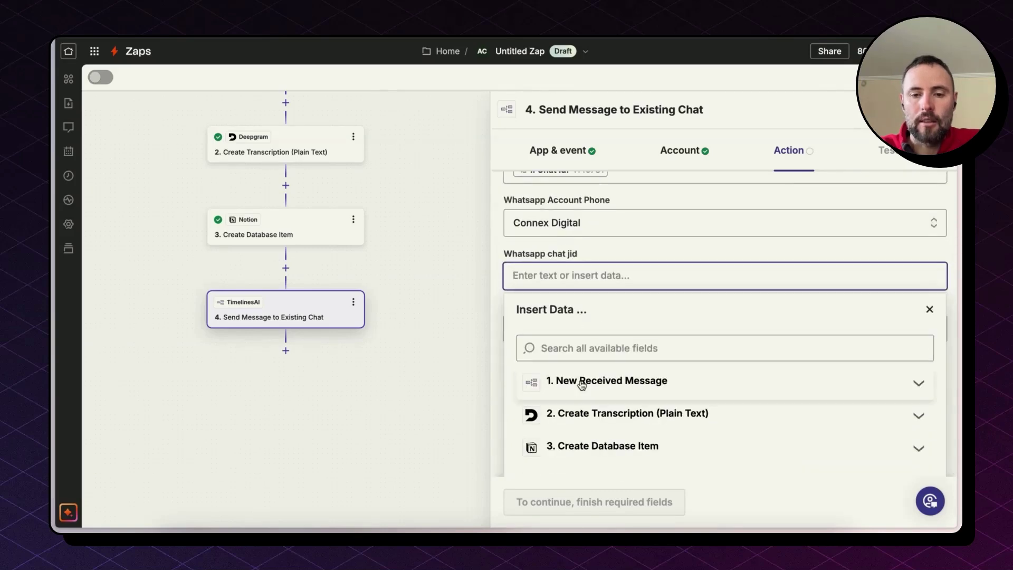
click(582, 381)
scroll(582, 385, down, 3)
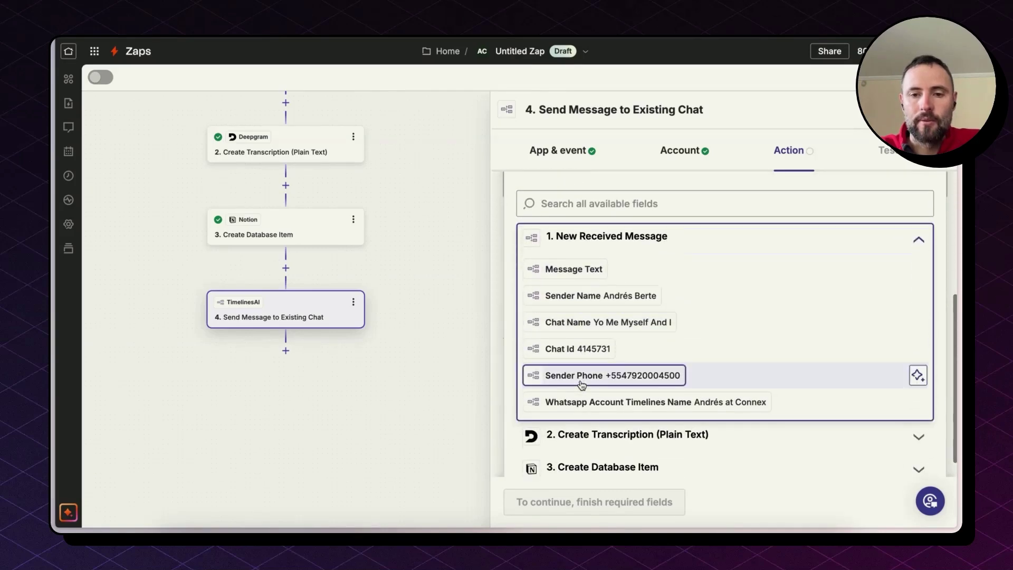
click(577, 211)
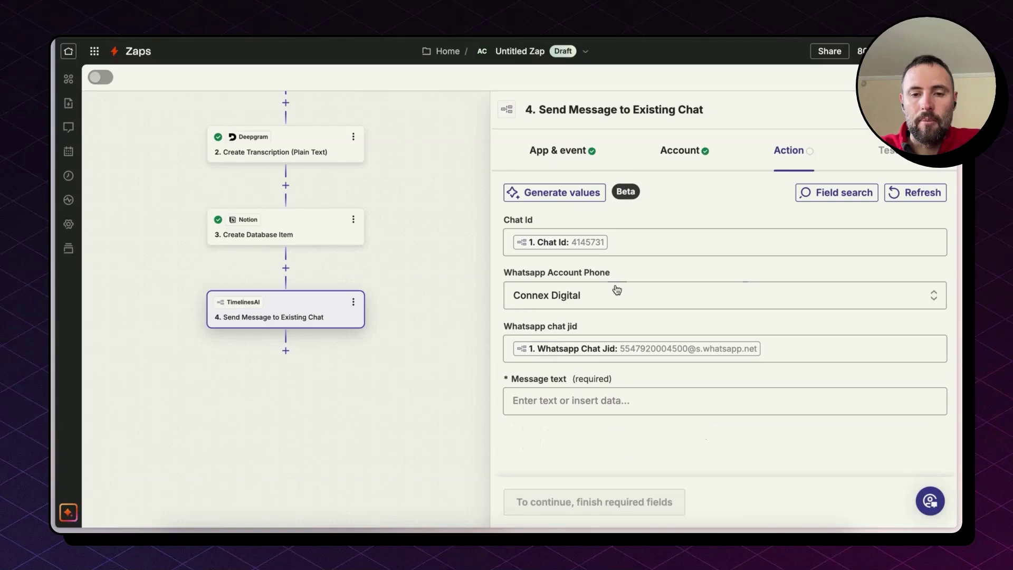
Step: Set the message text to "Task created in Notion. Link:" followed by the created Notion item's Url, and test the send-message step
click(589, 401)
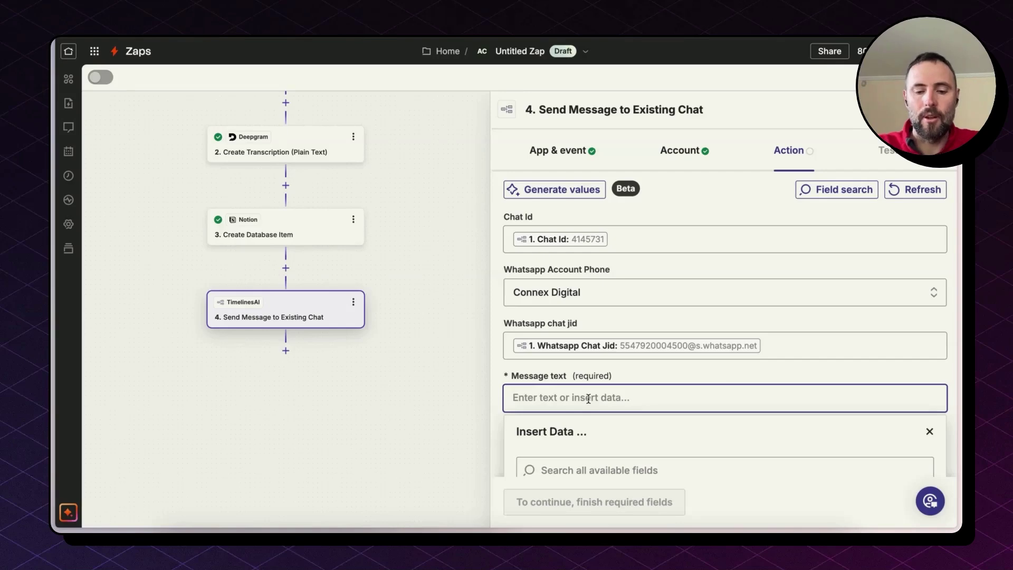
text(Task created in Notion.  Link:)
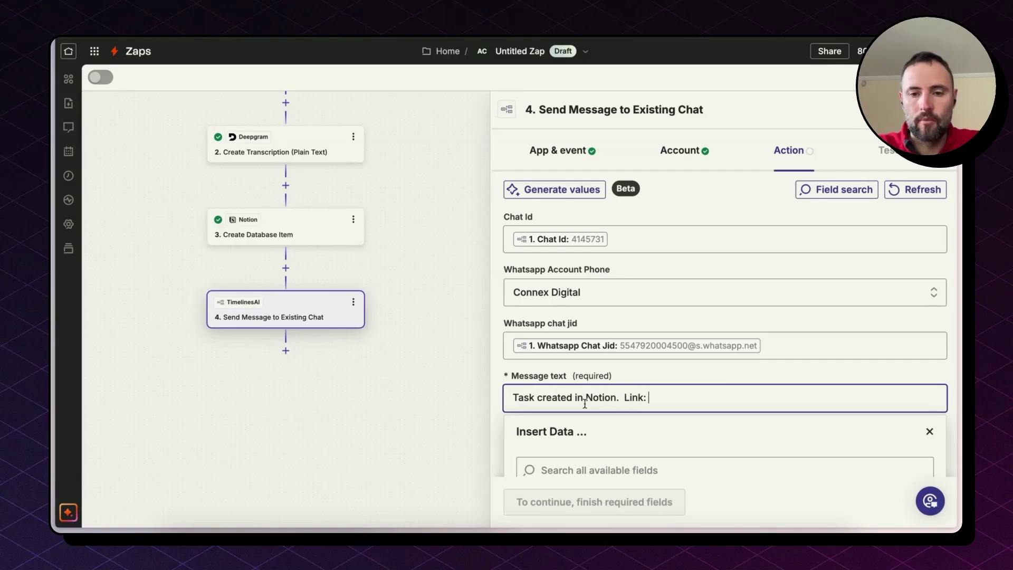
scroll(585, 404, down, 2)
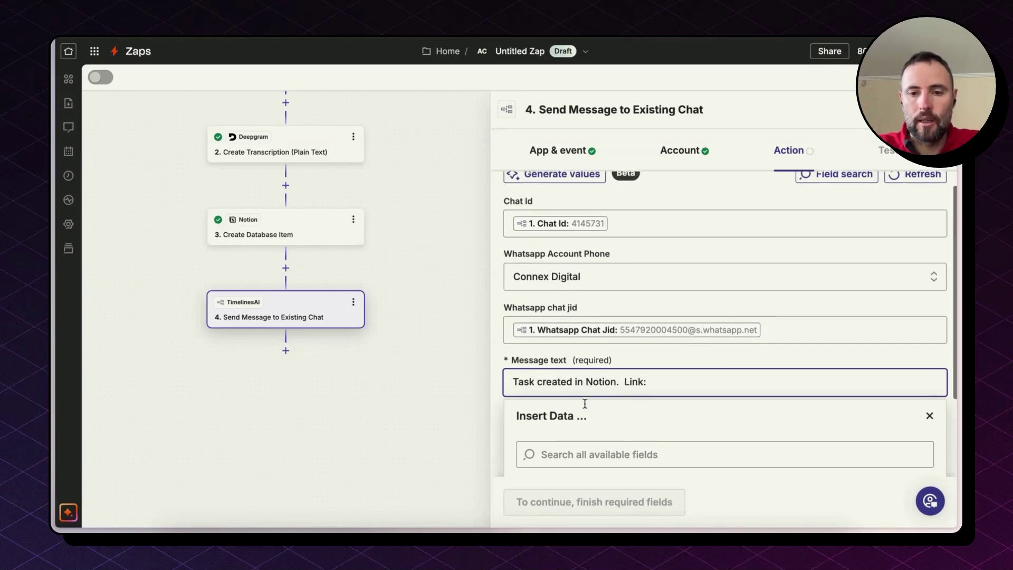
click(586, 401)
text(url)
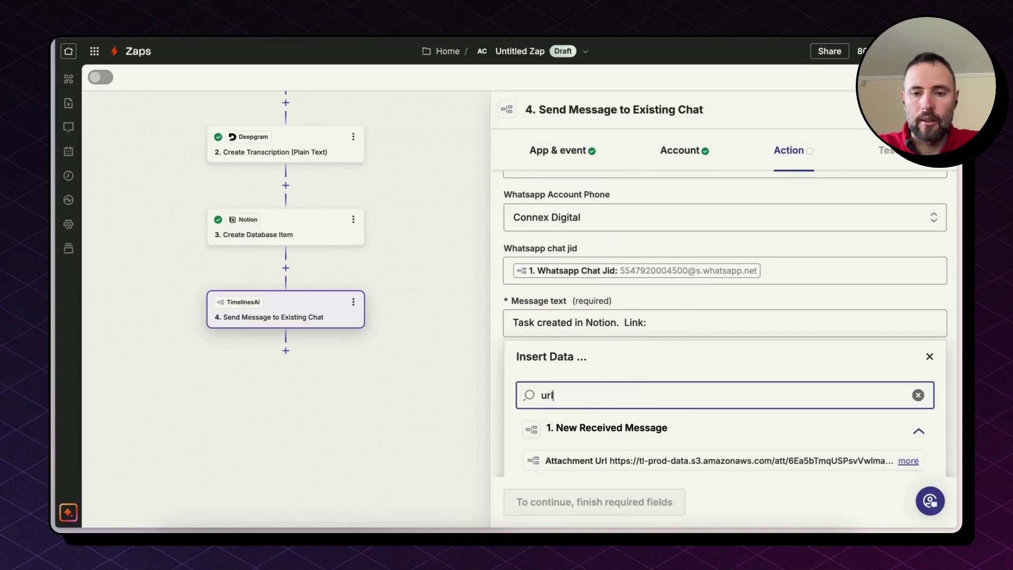
click(556, 414)
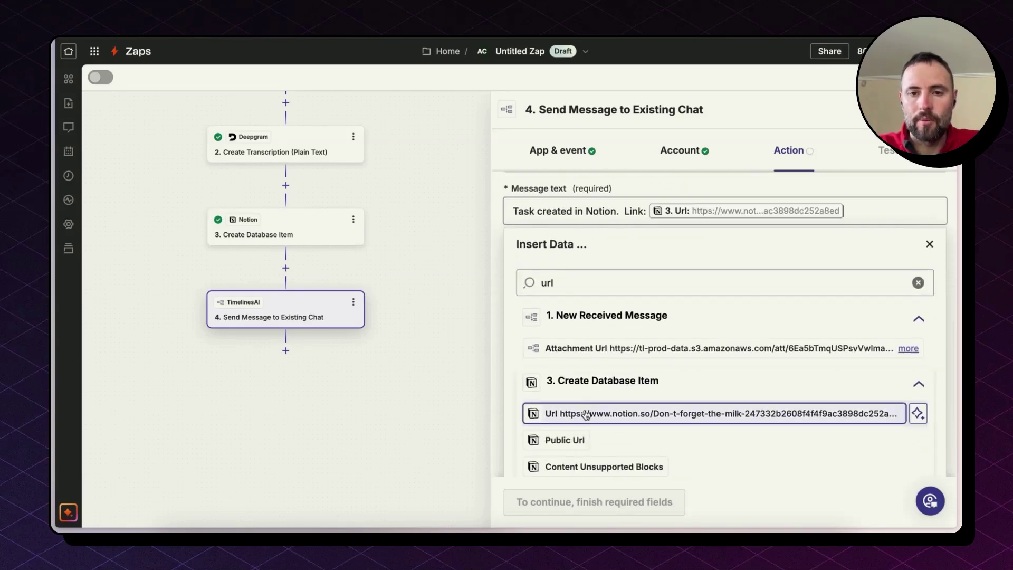
click(536, 500)
click(612, 502)
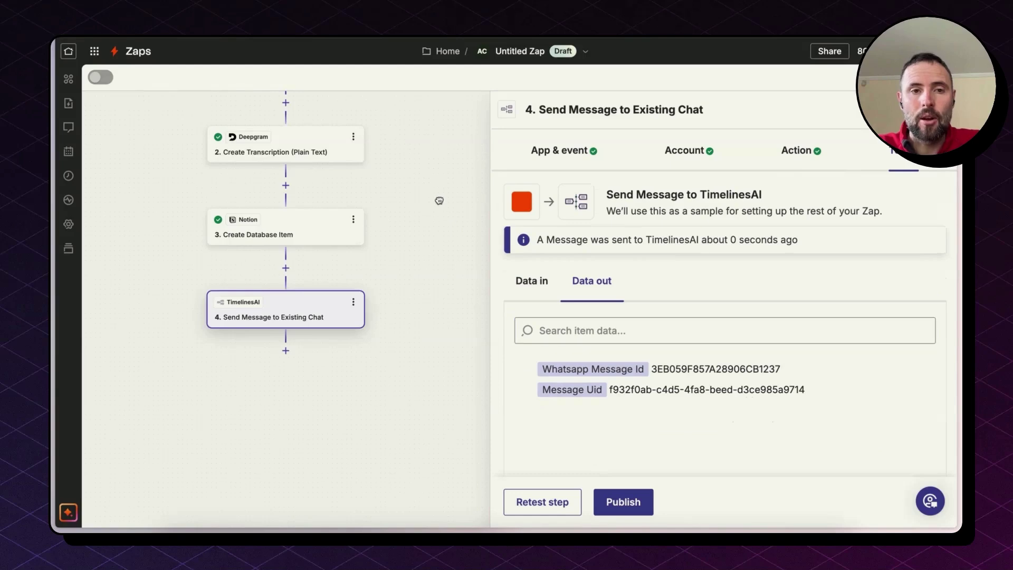
Step: Insert a Filter by Zapier step between the New Received Message trigger and the Deepgram transcription
drag(439, 199, 442, 306)
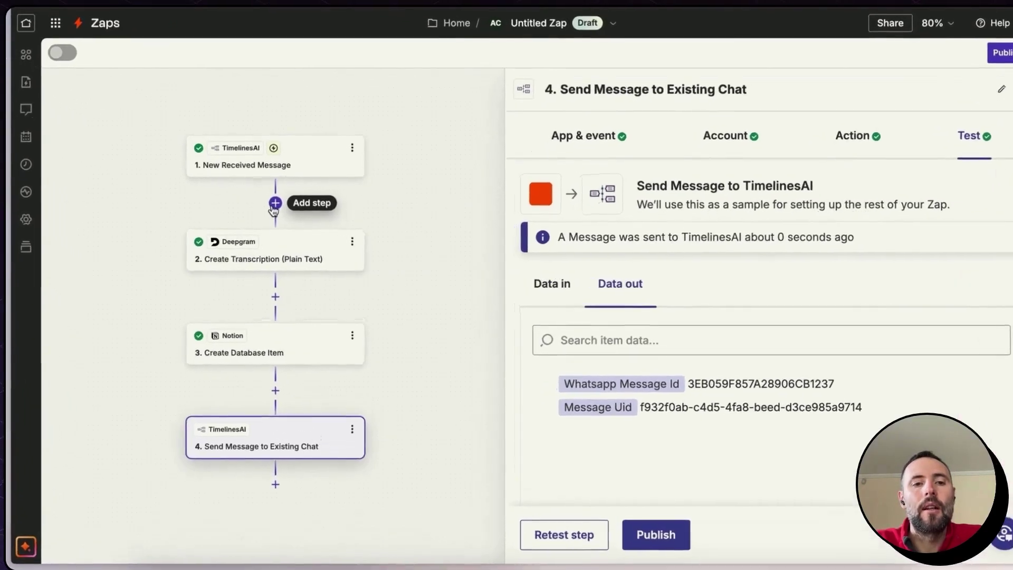
click(288, 209)
text(fil)
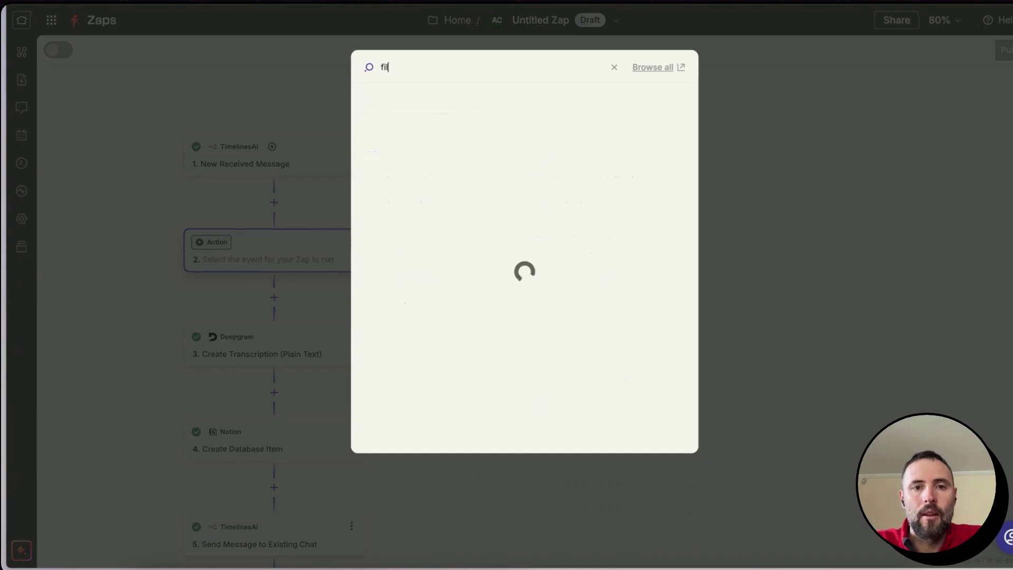
click(411, 104)
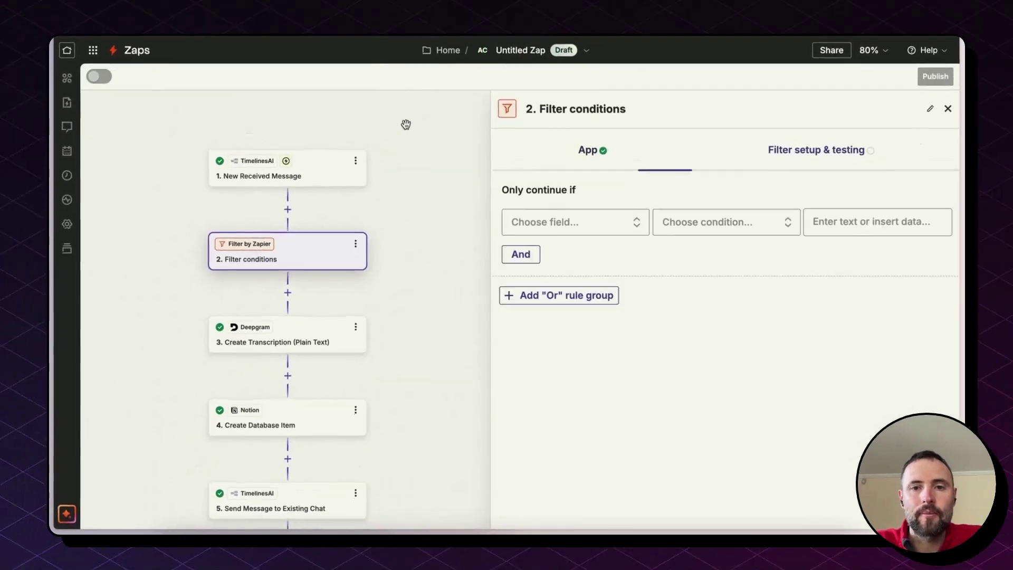
Step: Set the filter to continue only if the trigger's Attachment Url Exists, and run its test
click(580, 226)
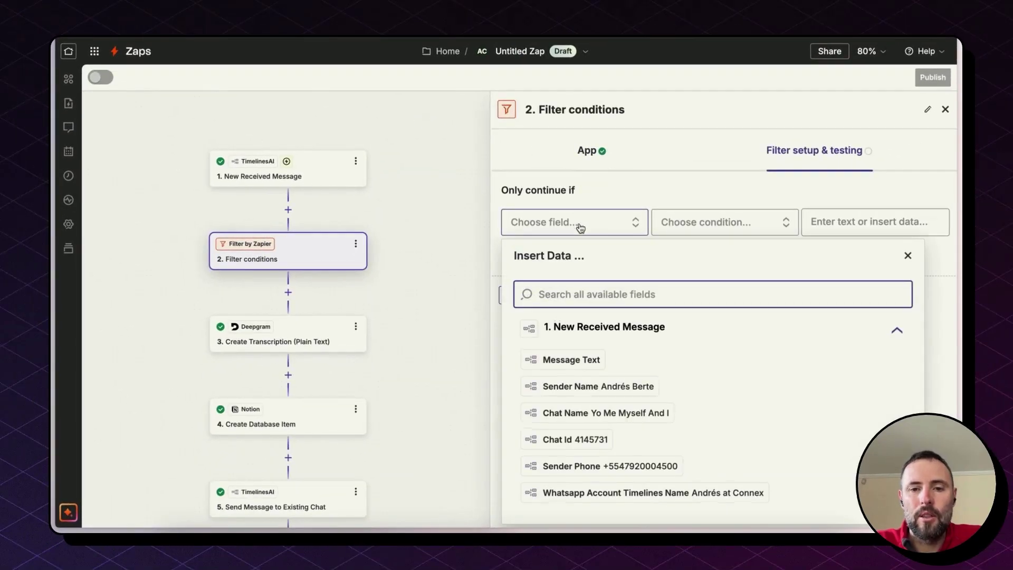
text(url)
click(590, 363)
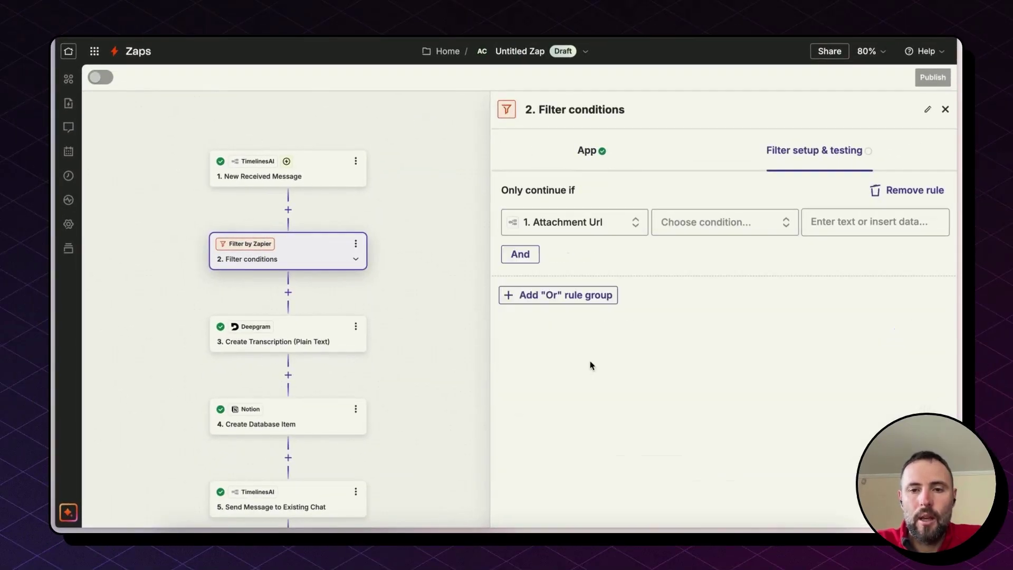
click(664, 231)
scroll(665, 316, down, 5)
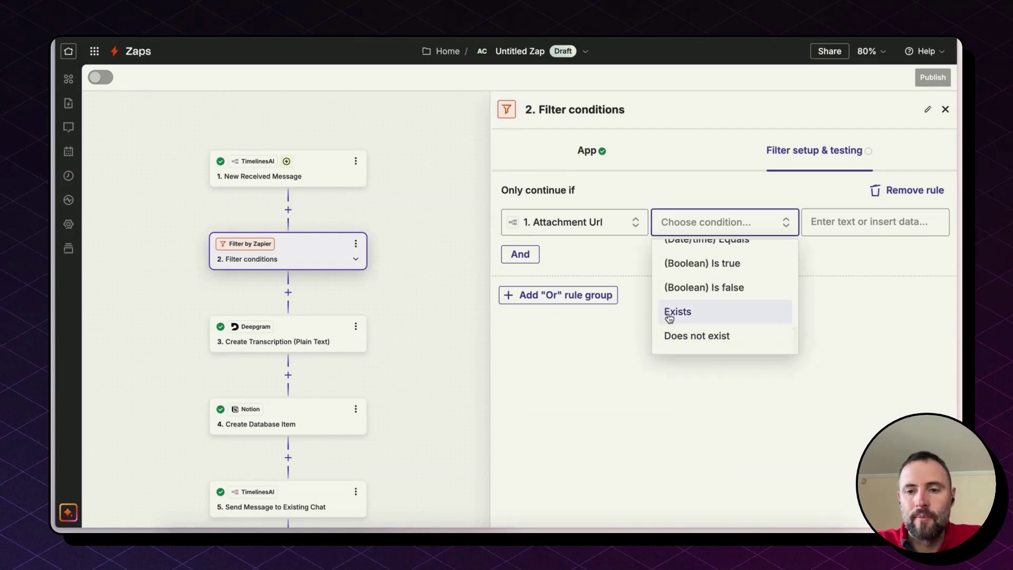
click(667, 310)
click(540, 510)
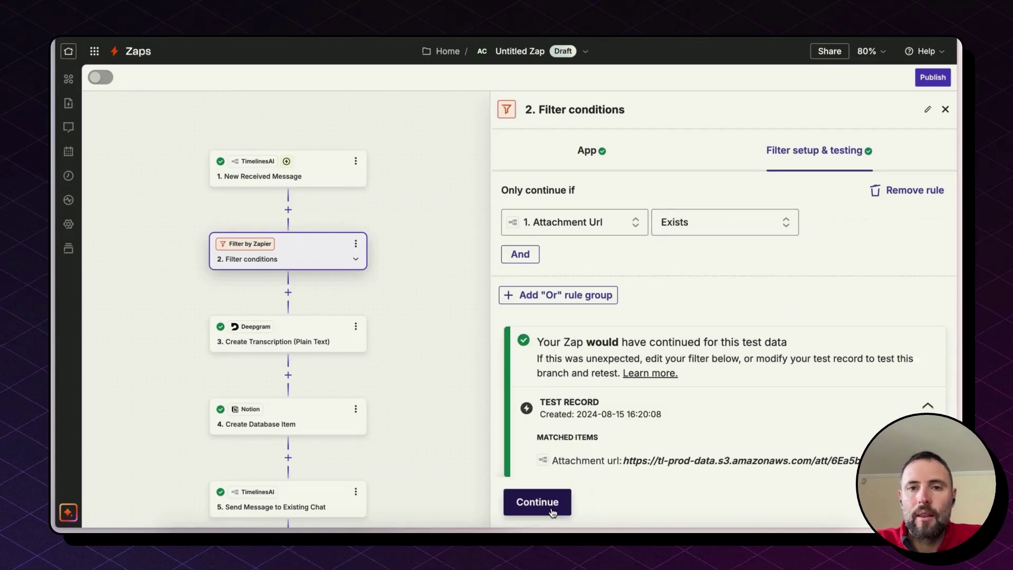
Step: Publish the Zap and rename it "WhatsApp Audio to Notion Task List"
click(924, 80)
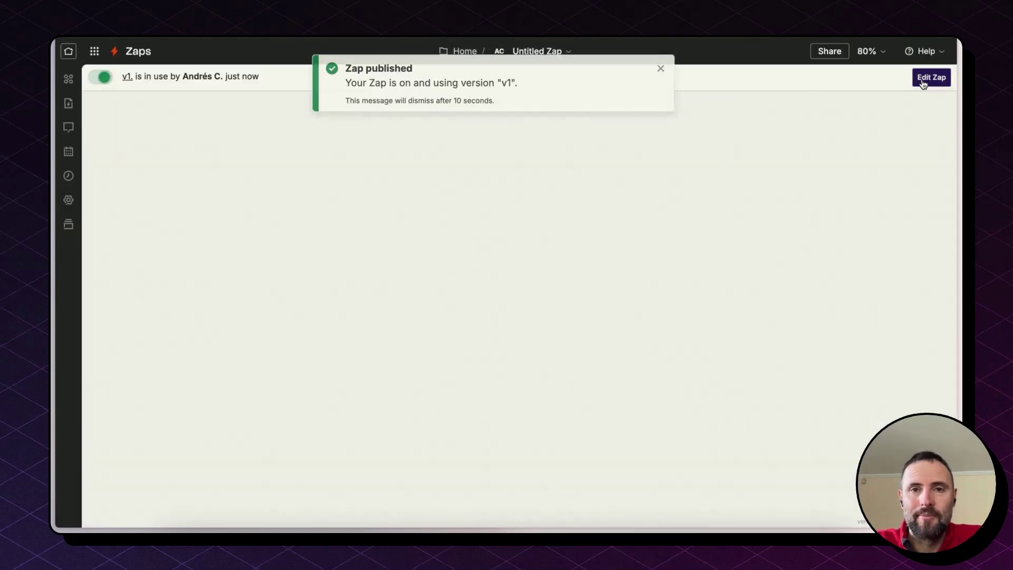
click(660, 66)
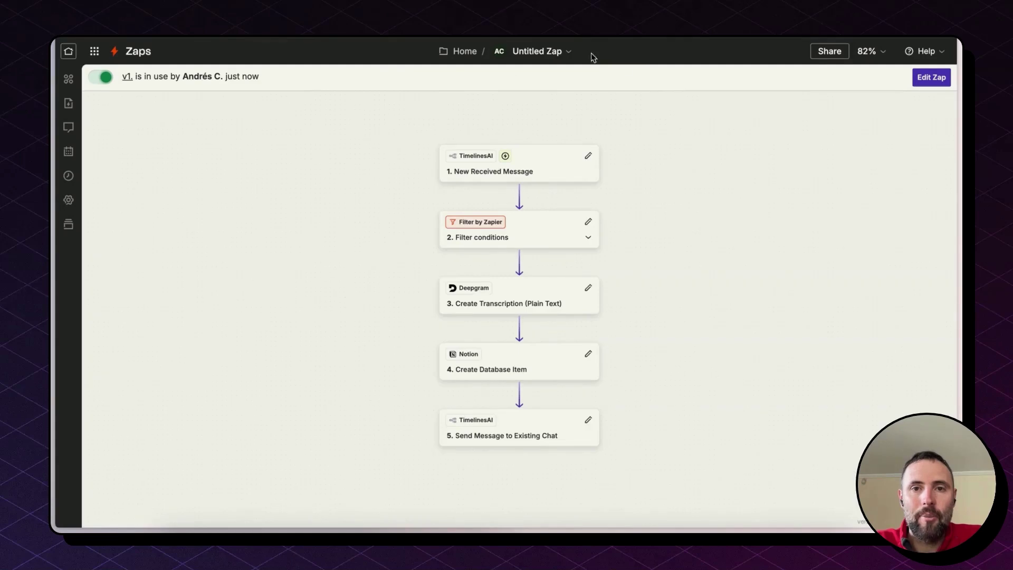
click(564, 51)
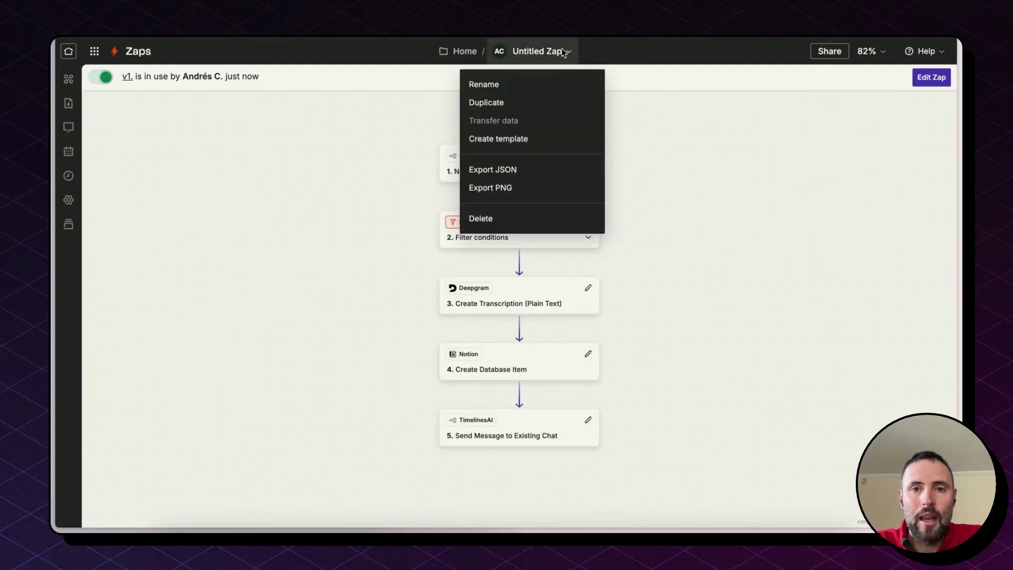
click(543, 83)
text(WhatsApp )
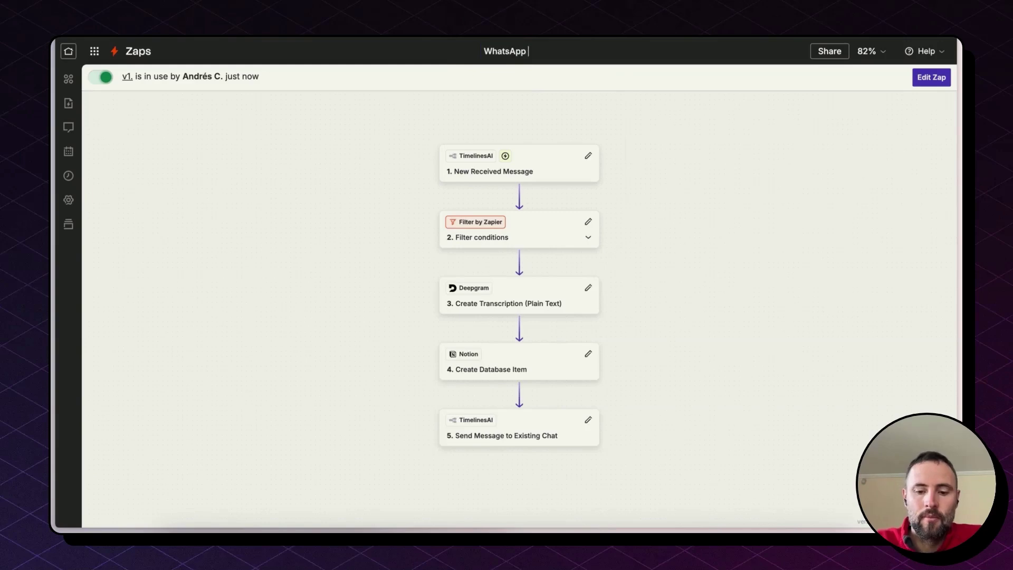
text(Audio to Notion Task List)
key(Return)
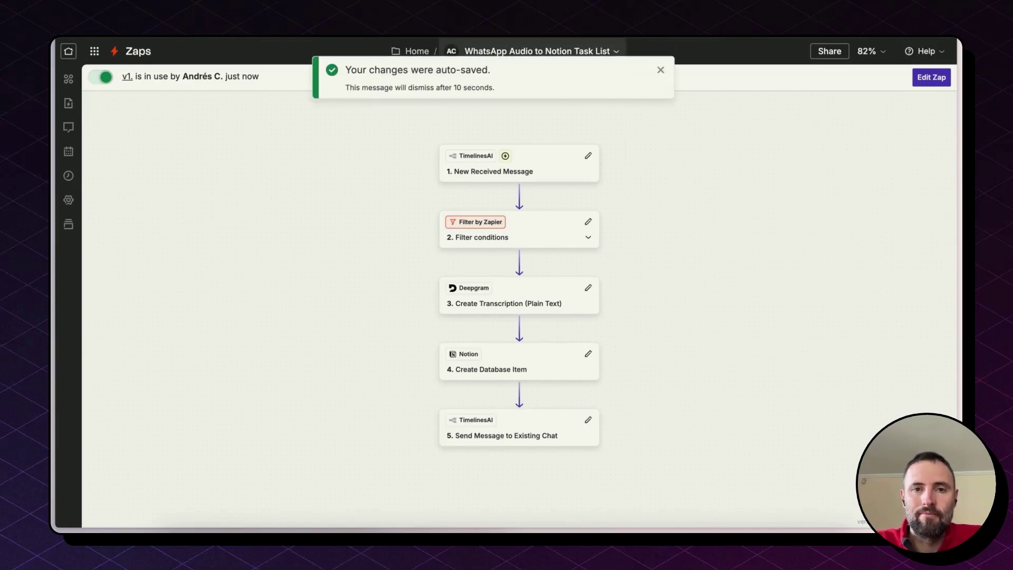